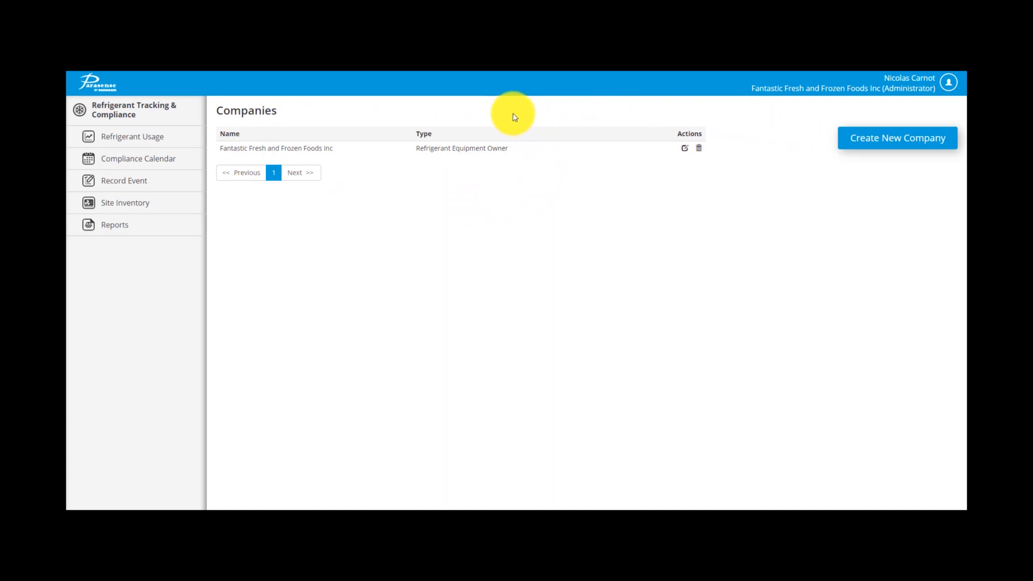
# Review the editable details of Fantastic Fresh and Frozen Foods Inc, including the company type and administration state options, without saving
pyautogui.click(685, 150)
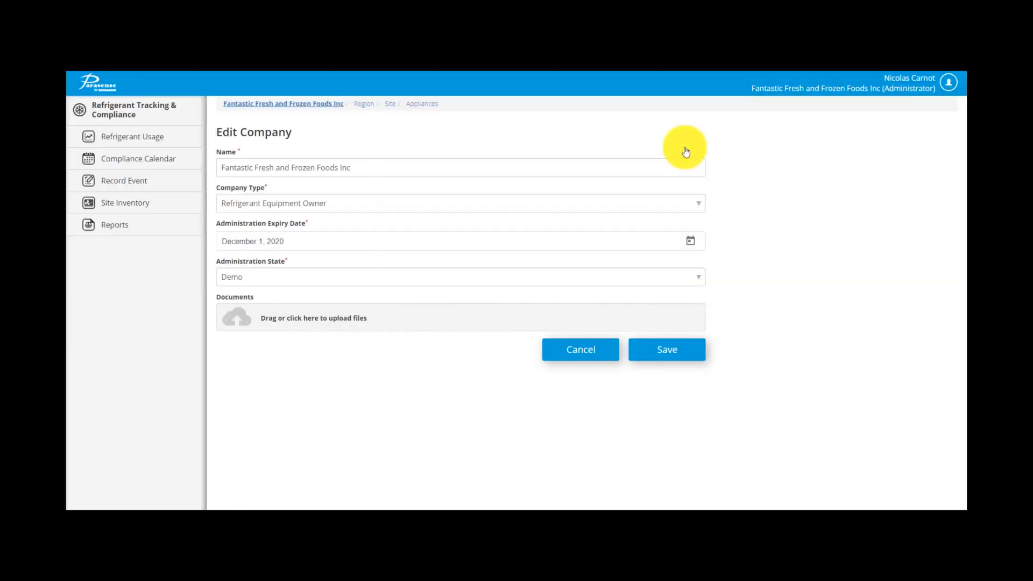
pyautogui.click(669, 168)
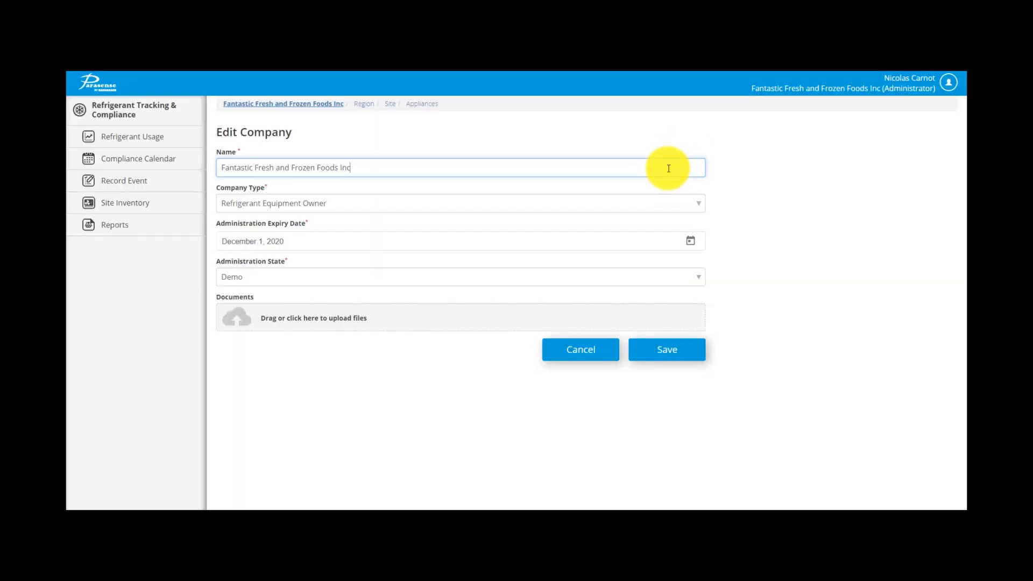
pyautogui.click(683, 208)
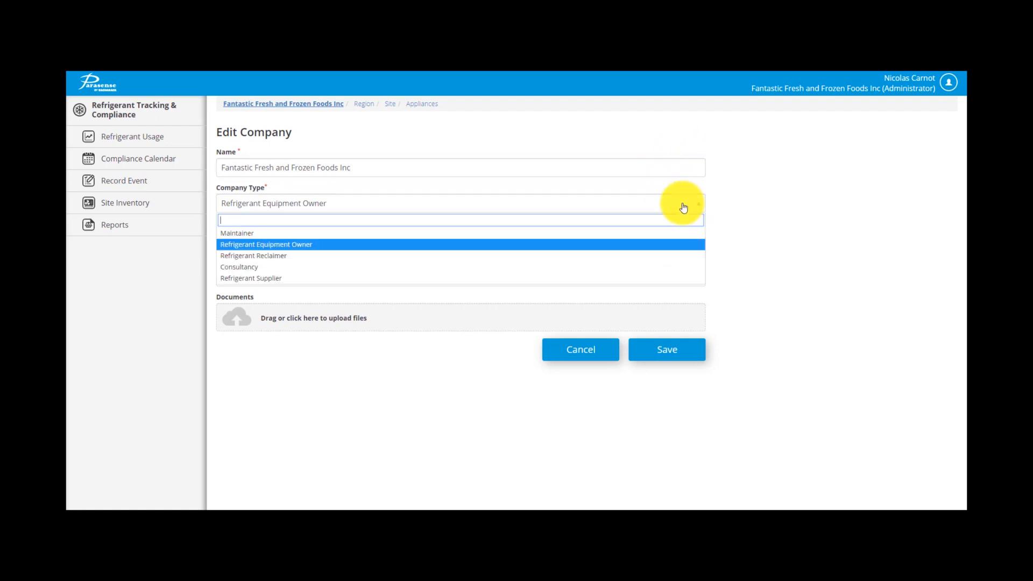
pyautogui.click(628, 246)
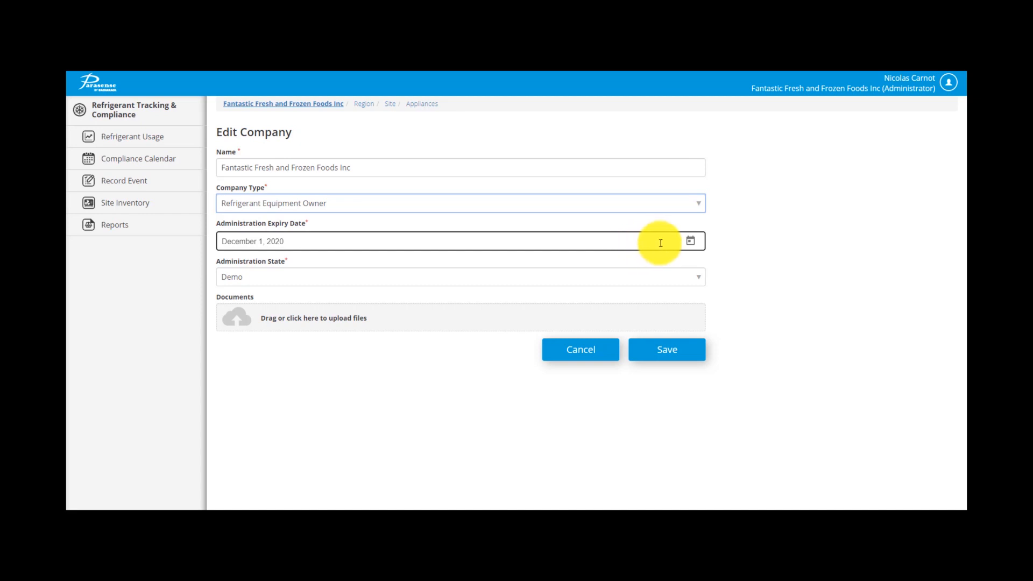
pyautogui.click(698, 246)
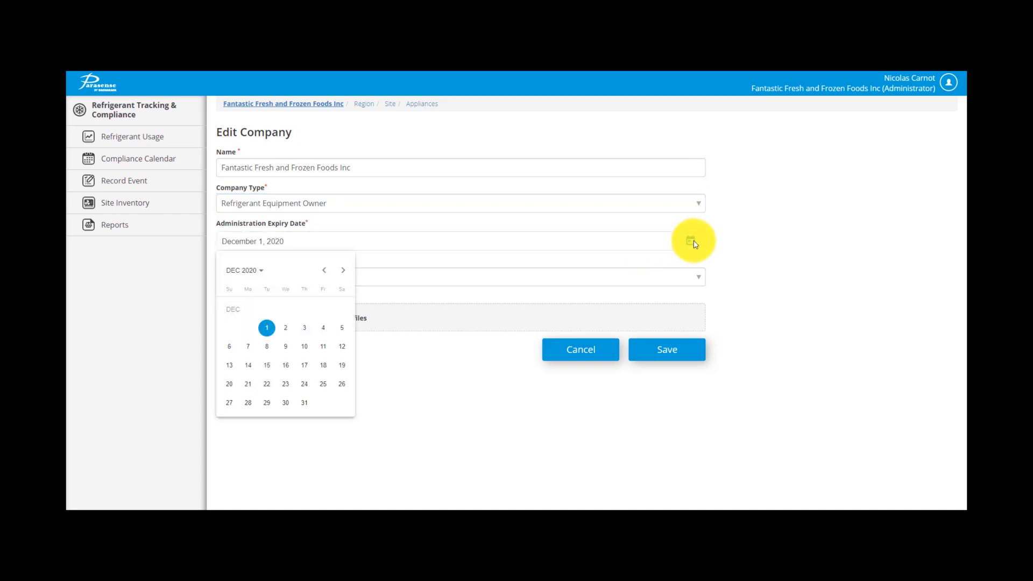
pyautogui.click(695, 243)
pyautogui.click(700, 278)
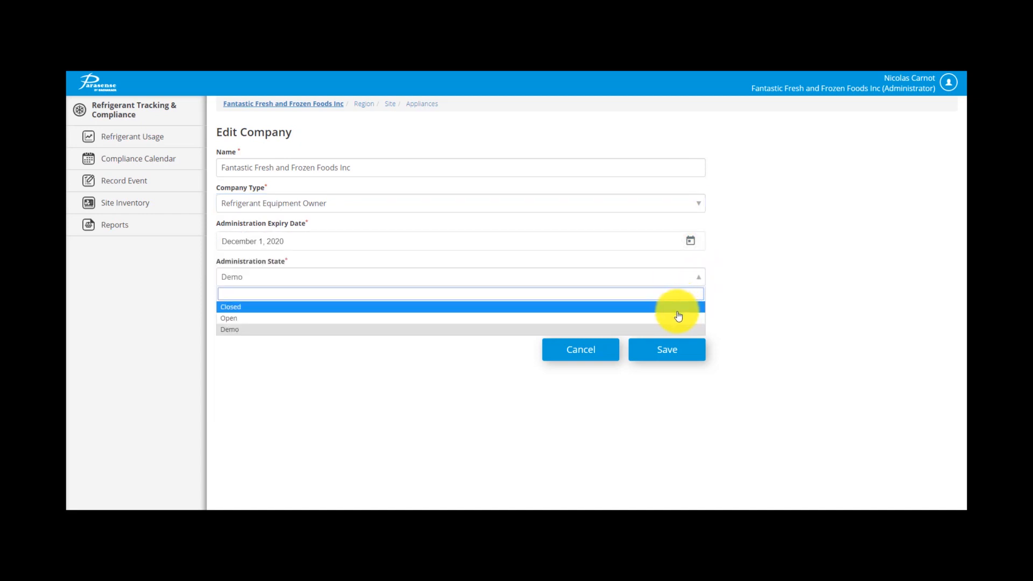
pyautogui.click(699, 281)
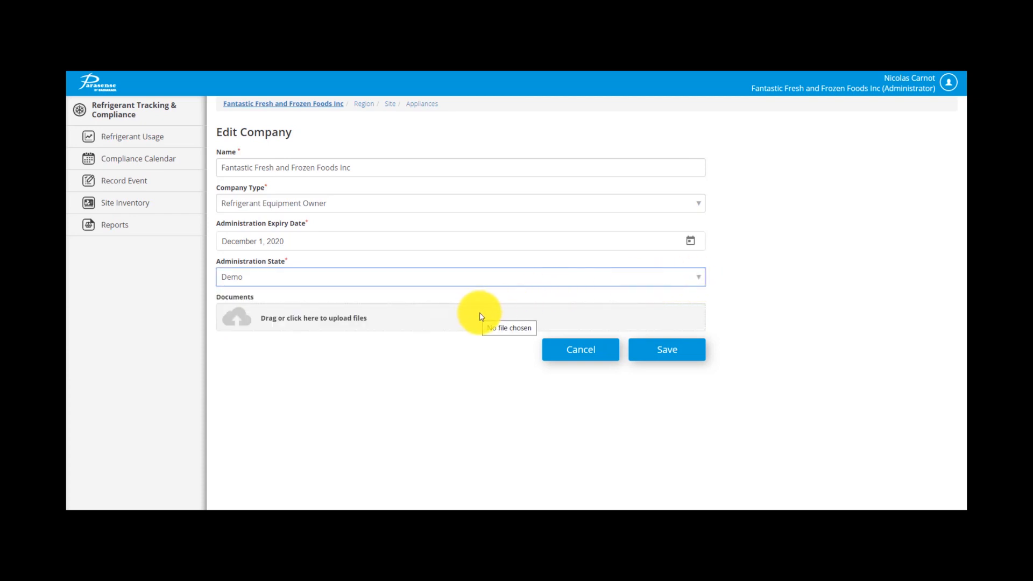
pyautogui.click(555, 351)
pyautogui.click(873, 144)
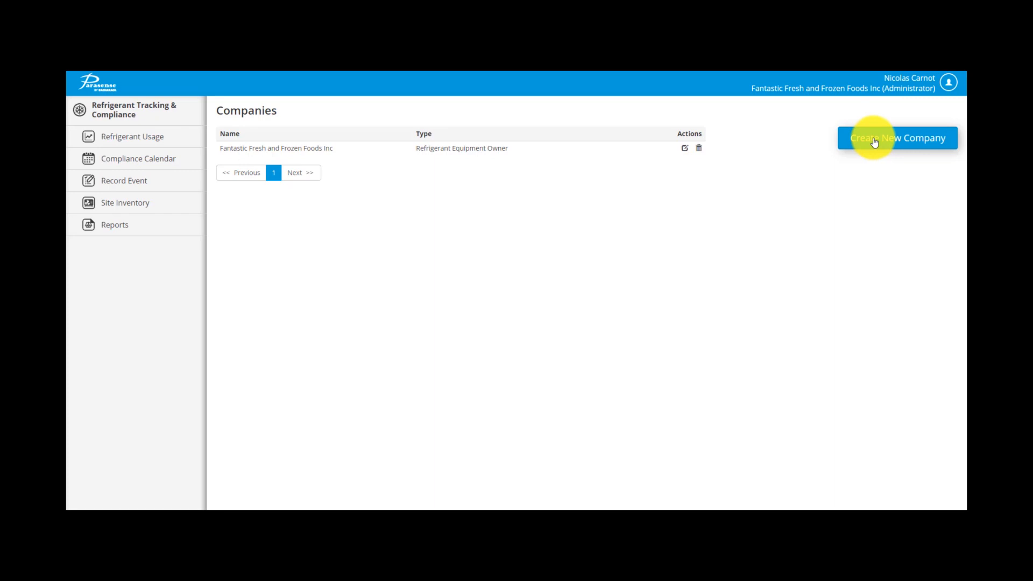
# Go to the region administration page and keep Fantastic Fresh and Frozen Foods Inc as the equipment owner company
pyautogui.click(951, 84)
pyautogui.moveTo(928, 139)
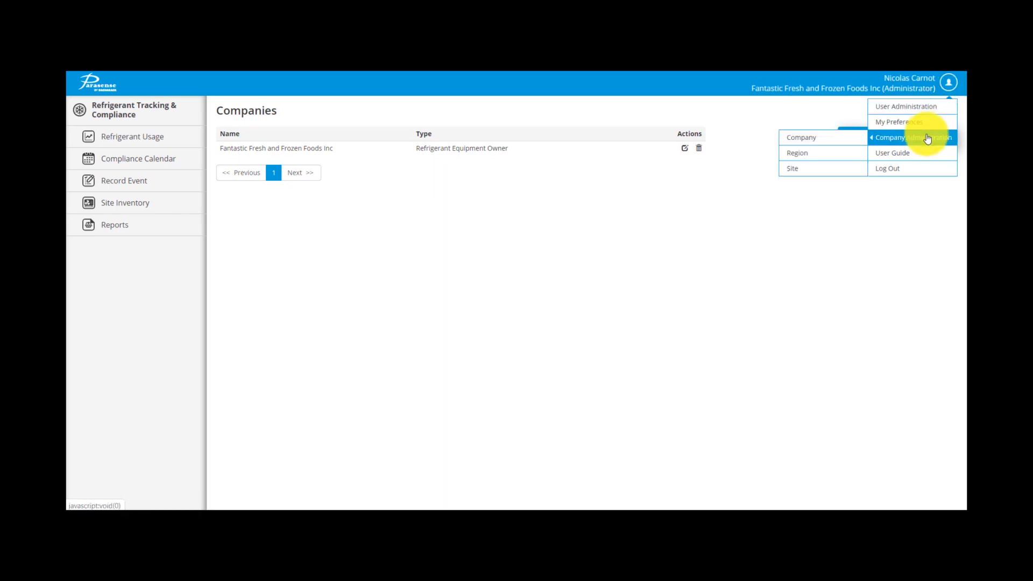
pyautogui.click(833, 159)
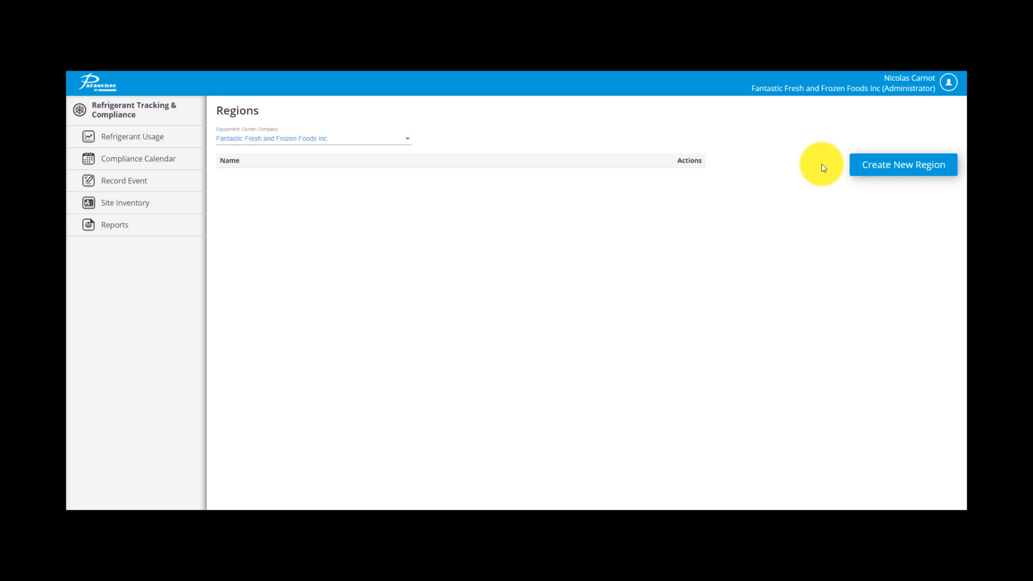
pyautogui.click(407, 140)
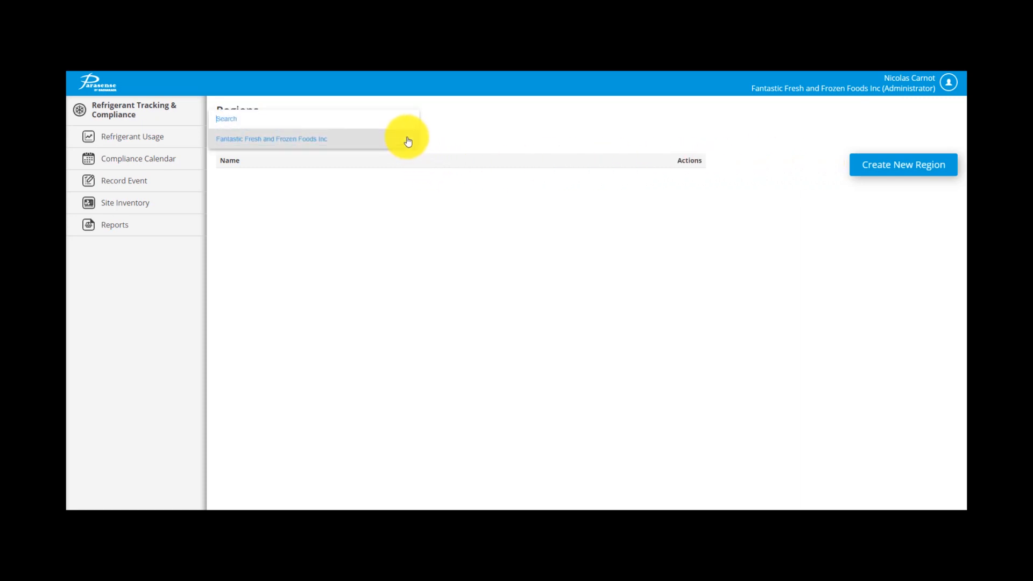
pyautogui.click(440, 140)
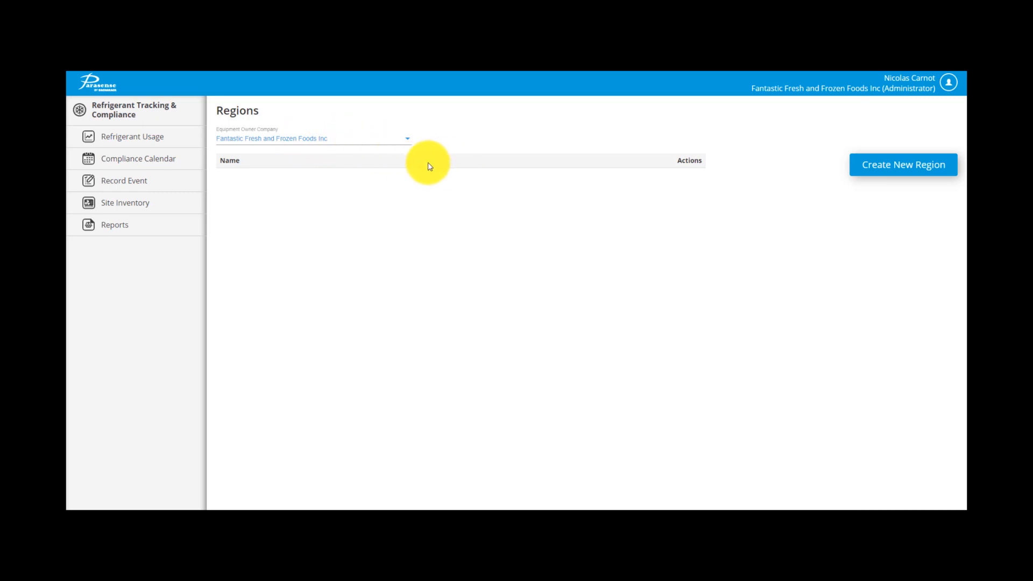
# Create and save a new region named "NOrth" for Fantastic Fresh and Frozen Foods Inc
pyautogui.click(880, 170)
pyautogui.click(586, 168)
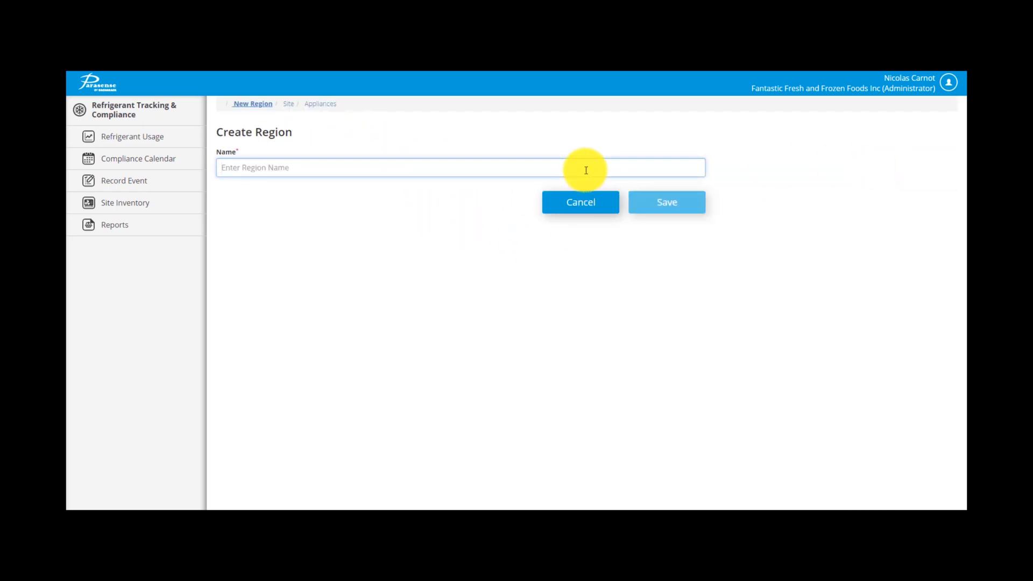
pyautogui.write('NOrth')
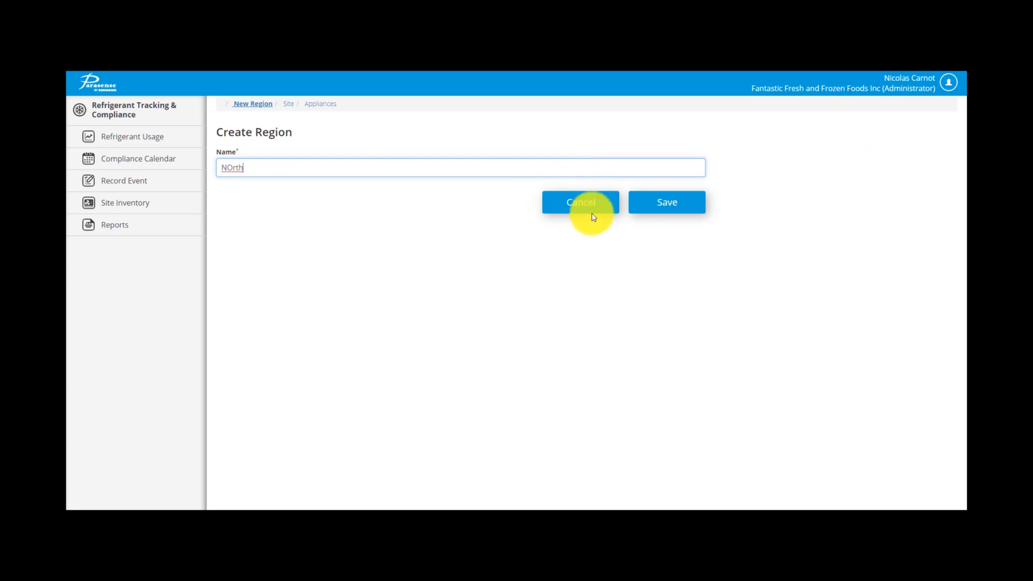
pyautogui.click(670, 206)
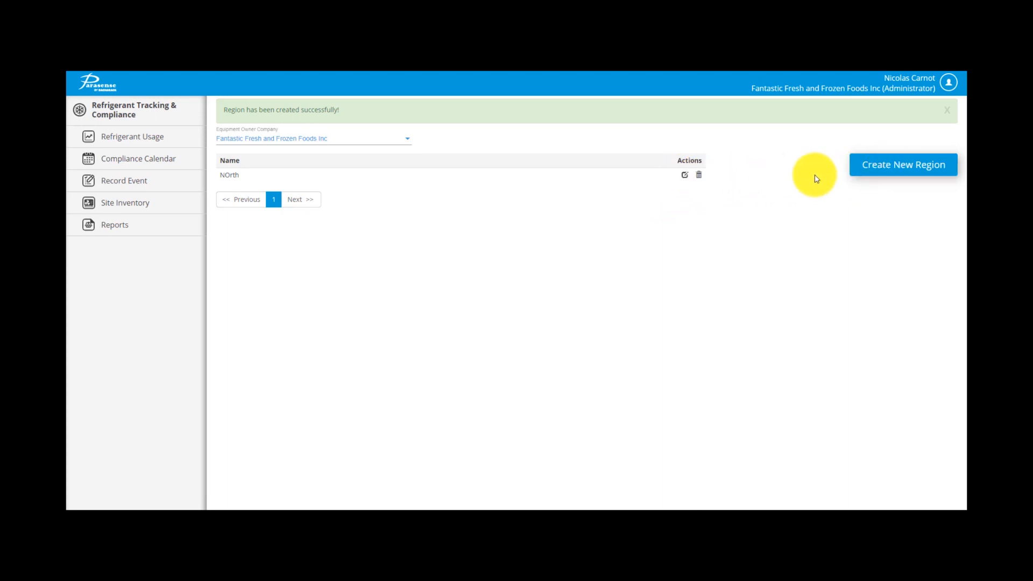
# Create and save a second region named "South" for the same company
pyautogui.click(872, 166)
pyautogui.click(279, 170)
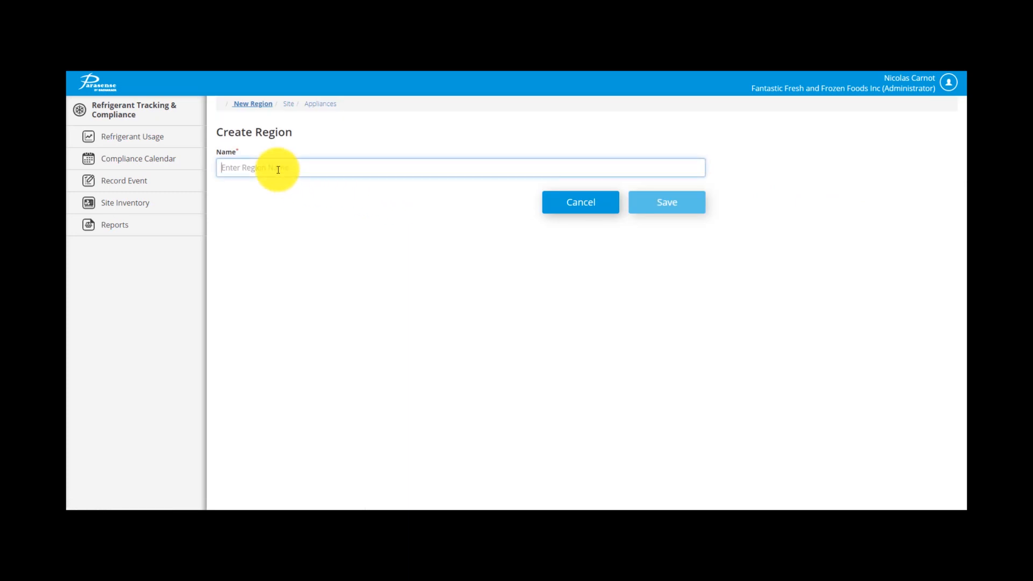
pyautogui.write('South')
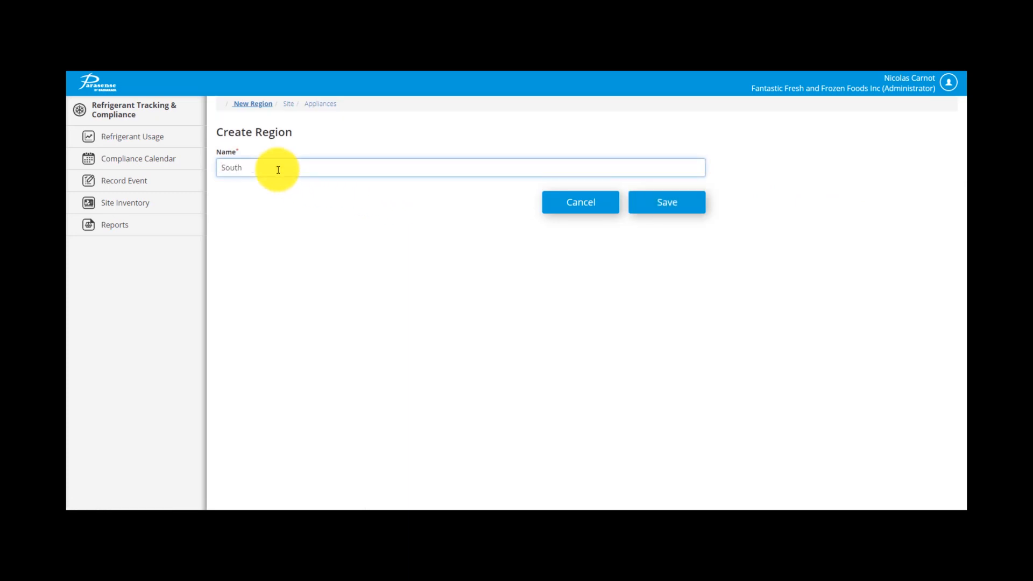
pyautogui.press('Return')
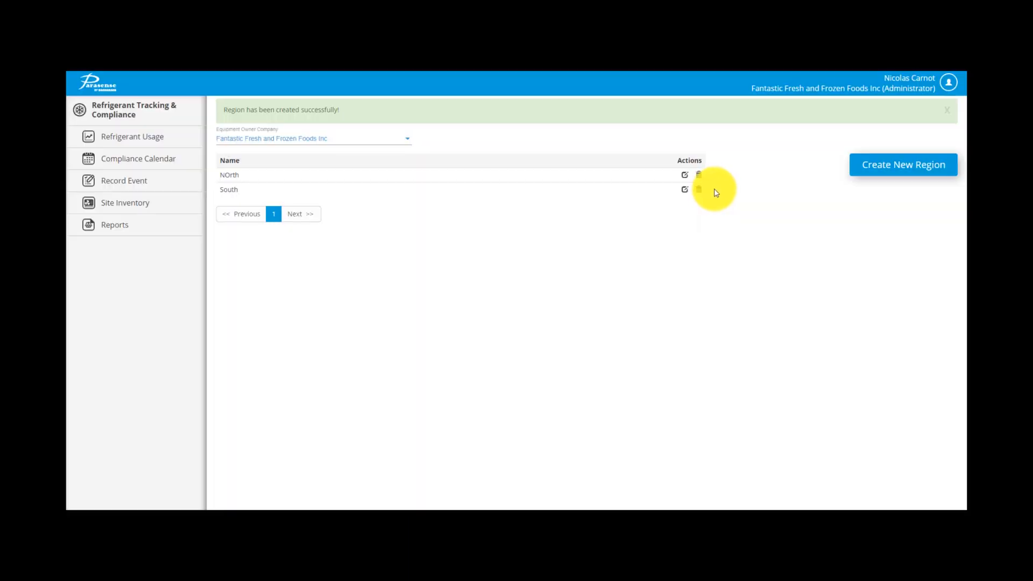
# Correct the name of the "NOrth" region to "North" and save it
pyautogui.click(572, 176)
pyautogui.click(234, 169)
pyautogui.press('BackSpace')
pyautogui.write('North')
pyautogui.click(667, 204)
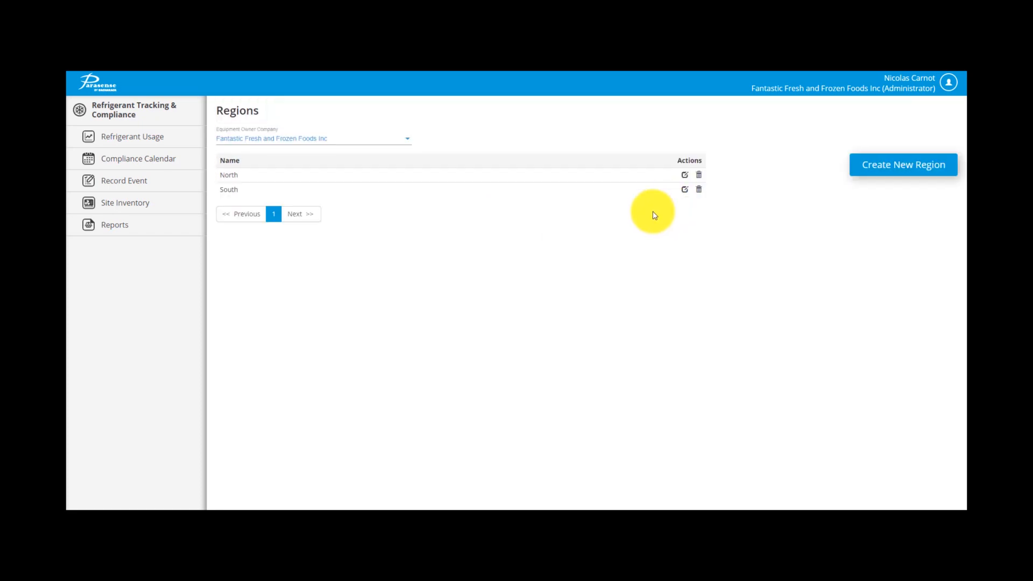
# Go to the site administration page and keep Fantastic Fresh and Frozen Foods Inc as the equipment owner company
pyautogui.click(950, 83)
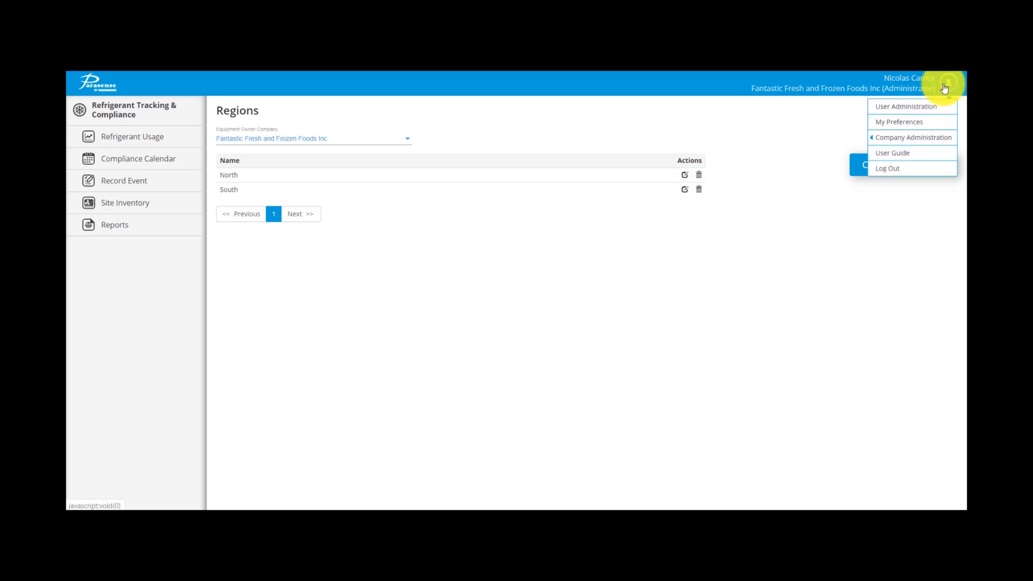
pyautogui.moveTo(899, 139)
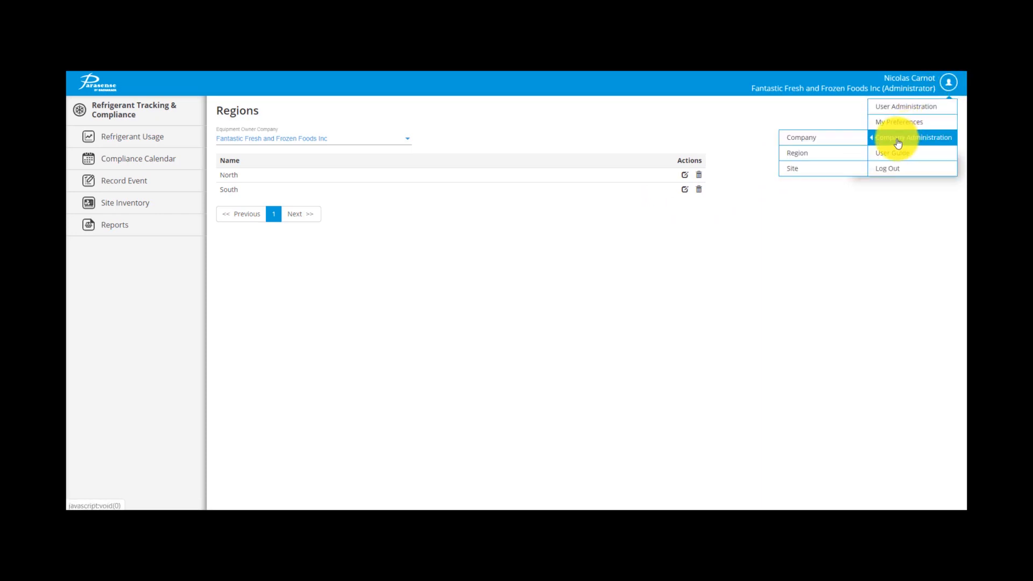
pyautogui.click(828, 172)
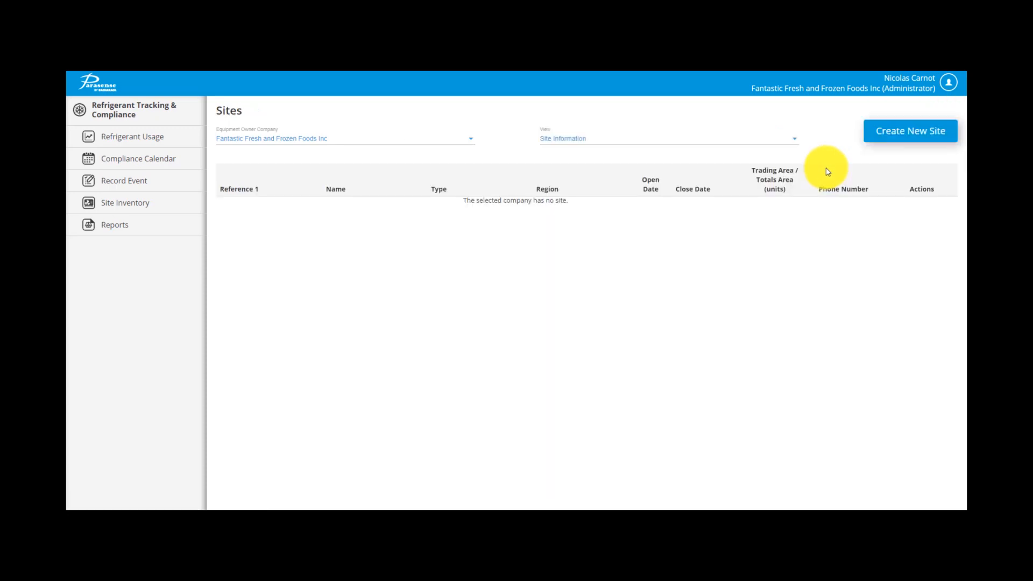
pyautogui.click(471, 140)
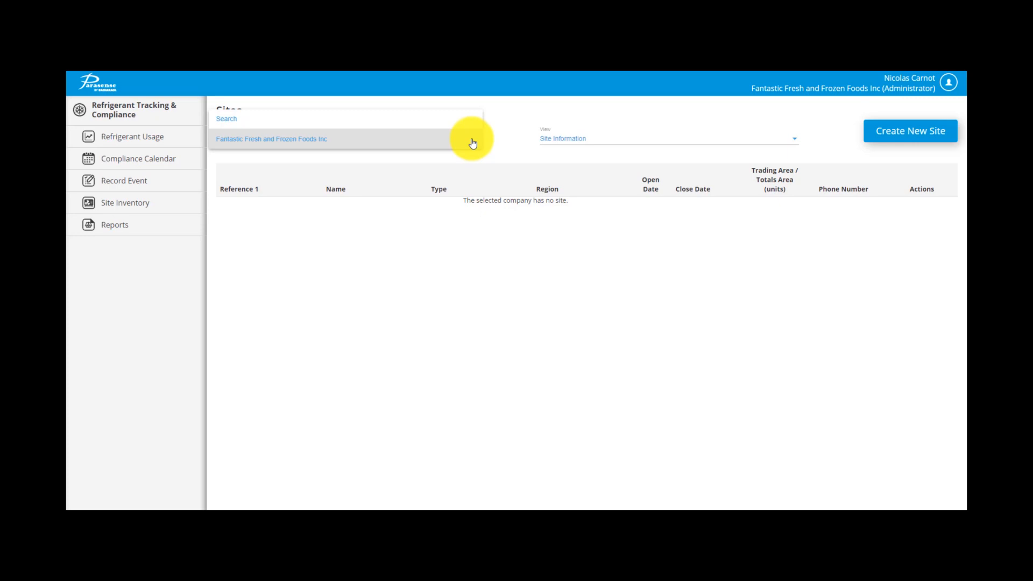
pyautogui.click(472, 141)
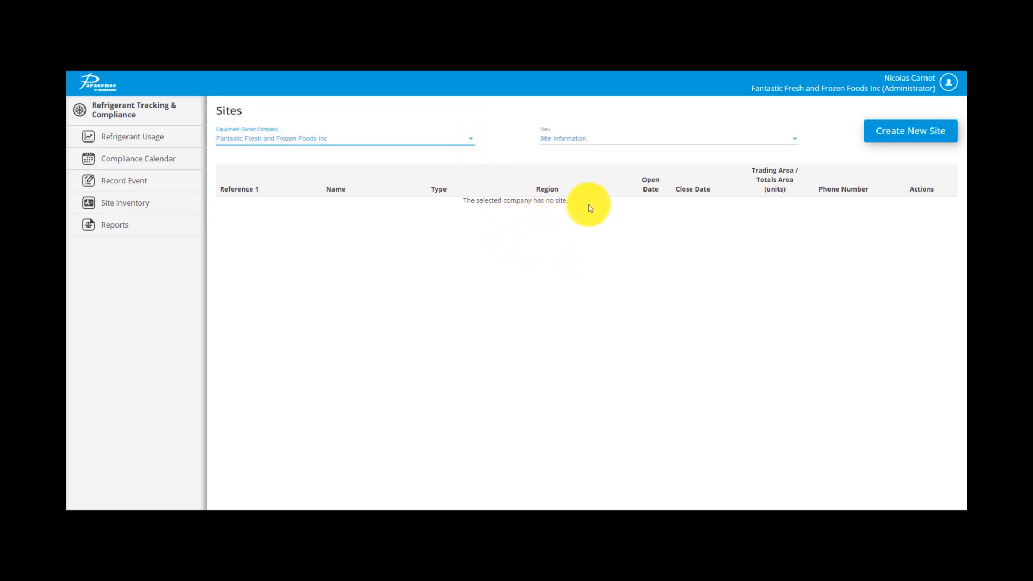
# Start a new site record named "Apple Road" and assign it to the North region
pyautogui.click(893, 135)
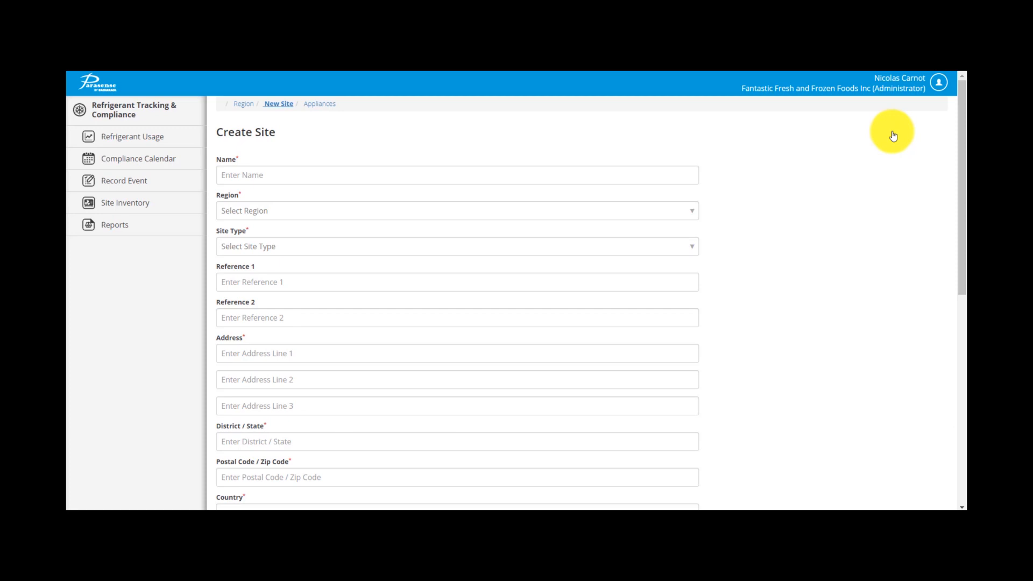
pyautogui.click(589, 177)
pyautogui.write('Apple Road')
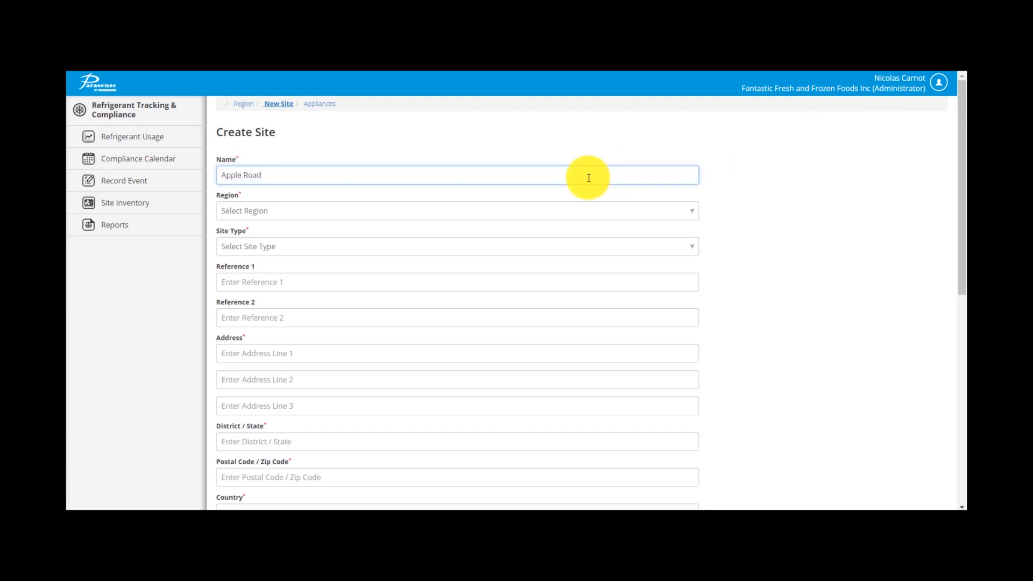
pyautogui.press('Tab')
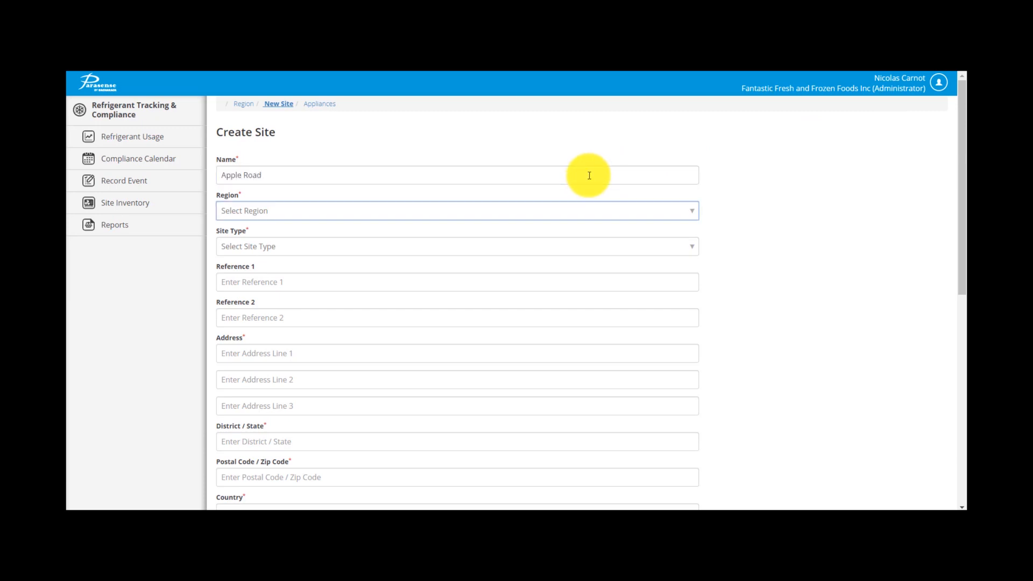
pyautogui.hotkey('alt', 'Down')
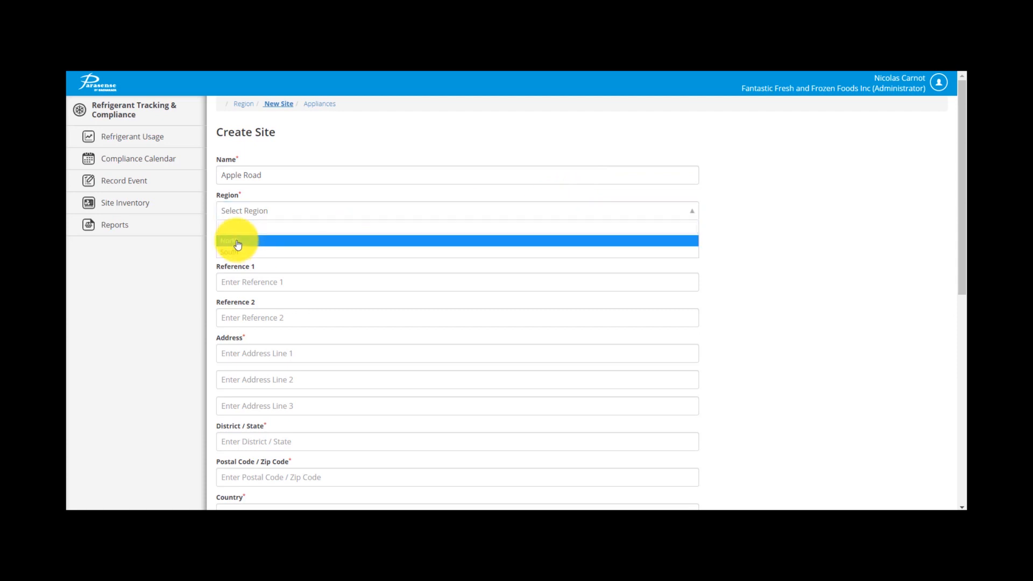
pyautogui.click(237, 240)
pyautogui.press('Tab')
# Add a new site type called "Retail Store" and assign it to the new site
pyautogui.click(314, 248)
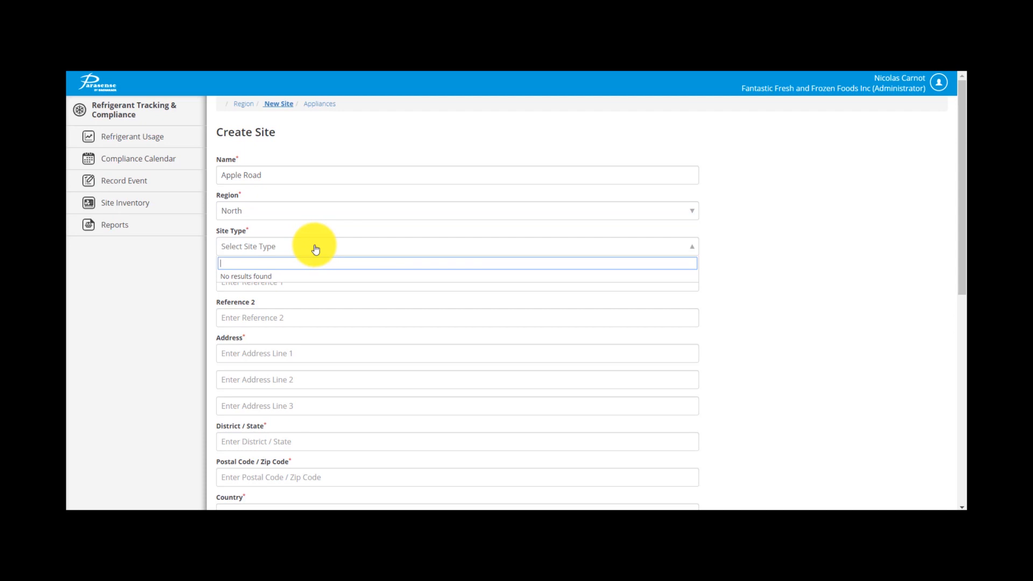
pyautogui.write('Re')
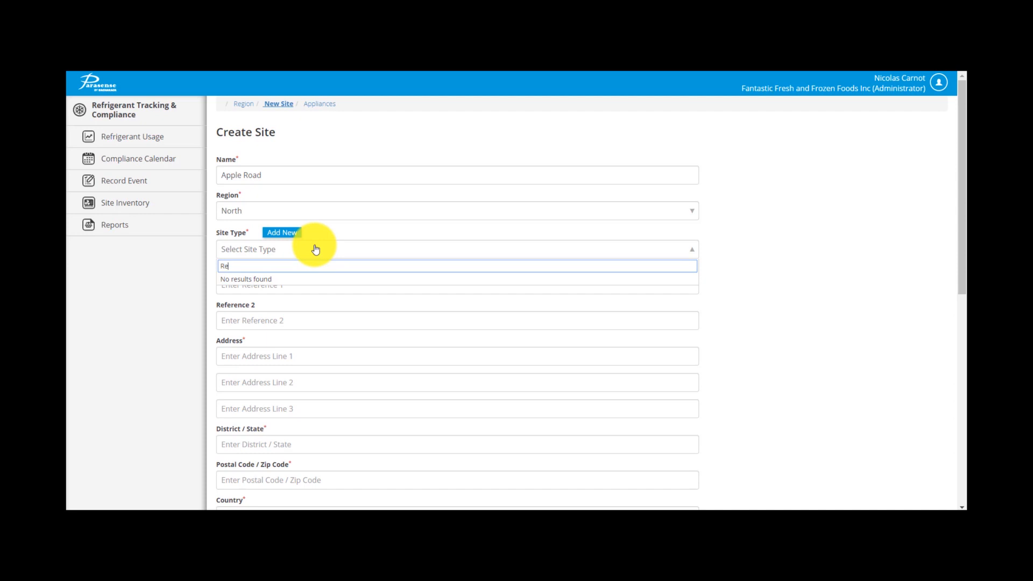
pyautogui.write('tail Store')
pyautogui.click(281, 232)
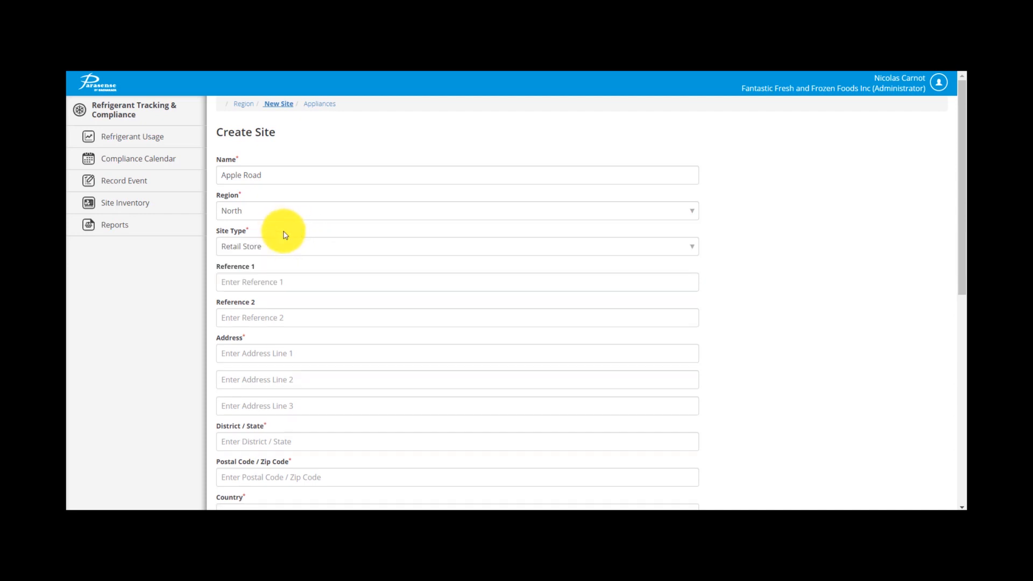
pyautogui.click(282, 248)
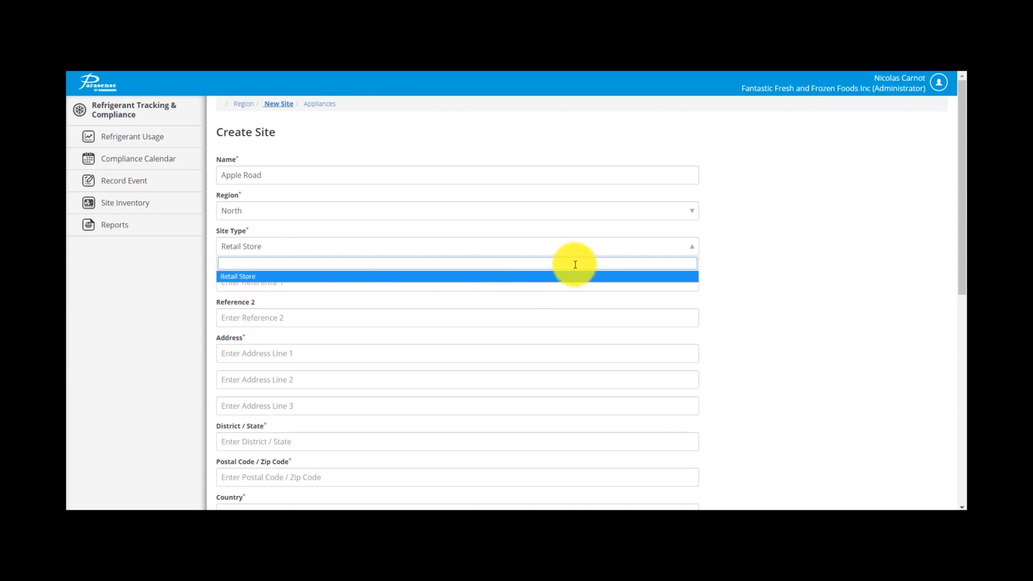
pyautogui.click(521, 252)
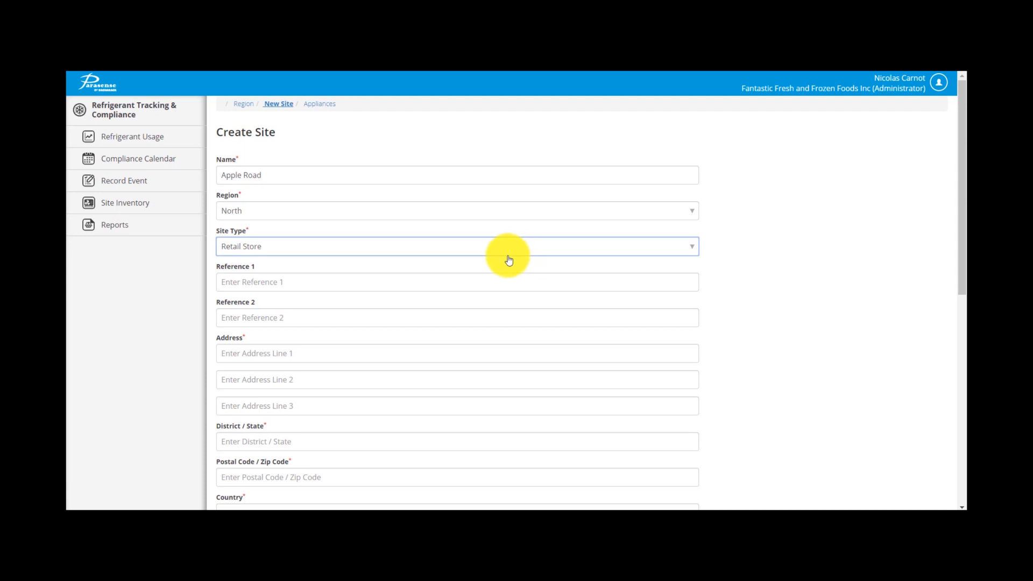
# Set the new site's Reference 1 to 001
pyautogui.click(461, 281)
pyautogui.write('001')
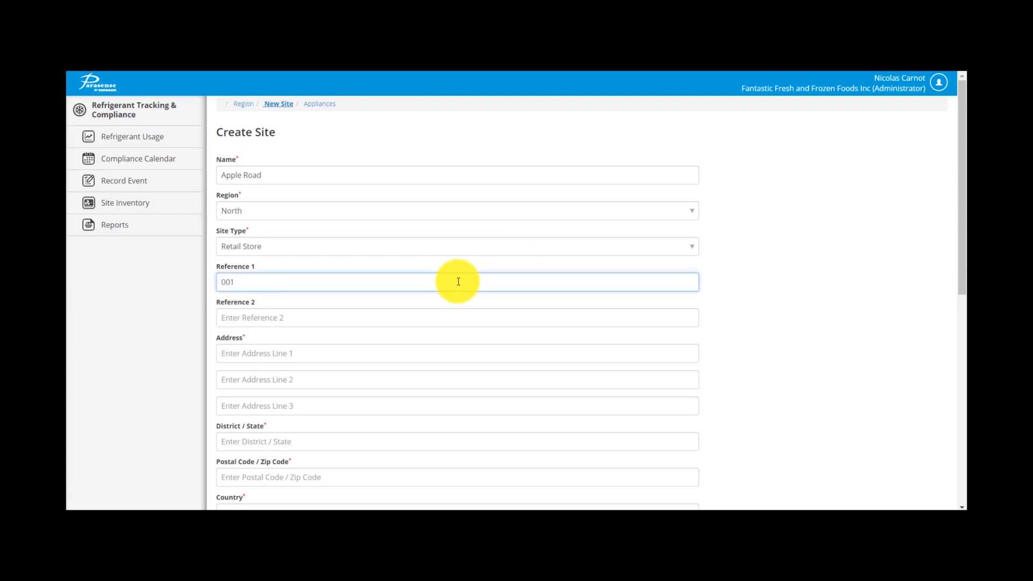
pyautogui.press('Tab')
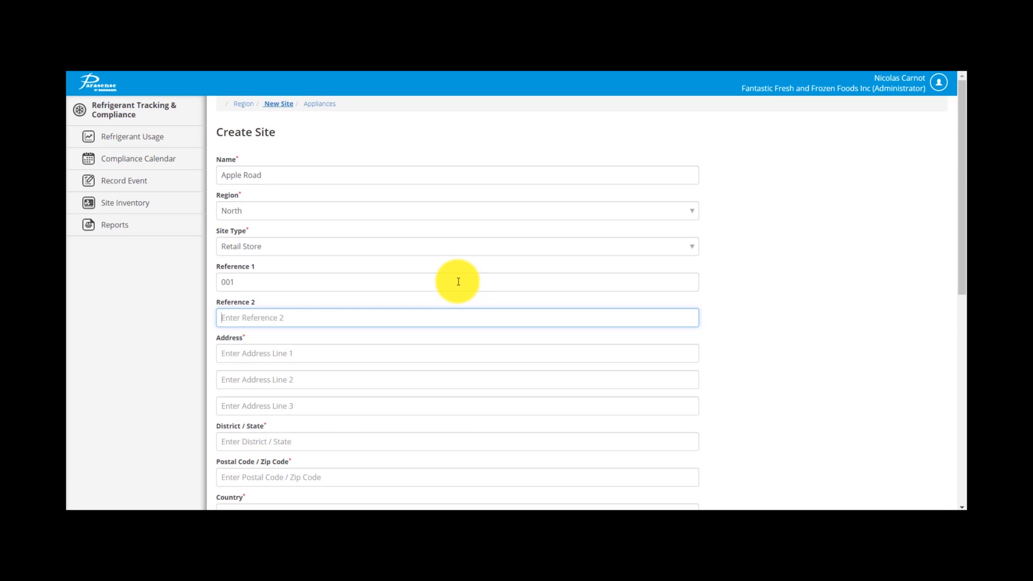
# Fill in the new site's first address line, district/state and postal code, leaving Reference 2 and the other address lines empty
pyautogui.press('Tab')
pyautogui.write('123 4th AV')
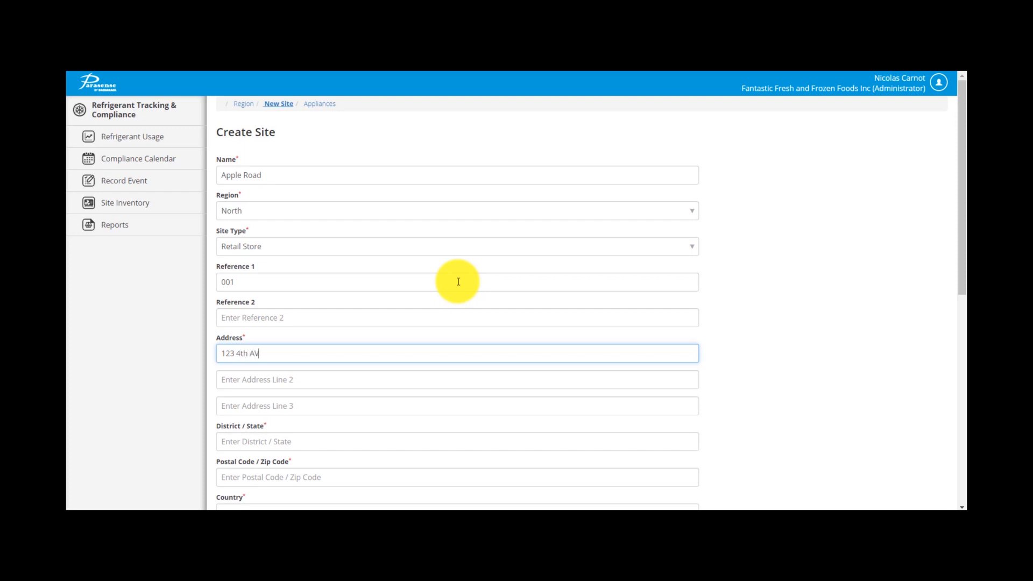
pyautogui.press('Tab')
pyautogui.press('Tab')
pyautogui.press('Tab')
pyautogui.write('CO')
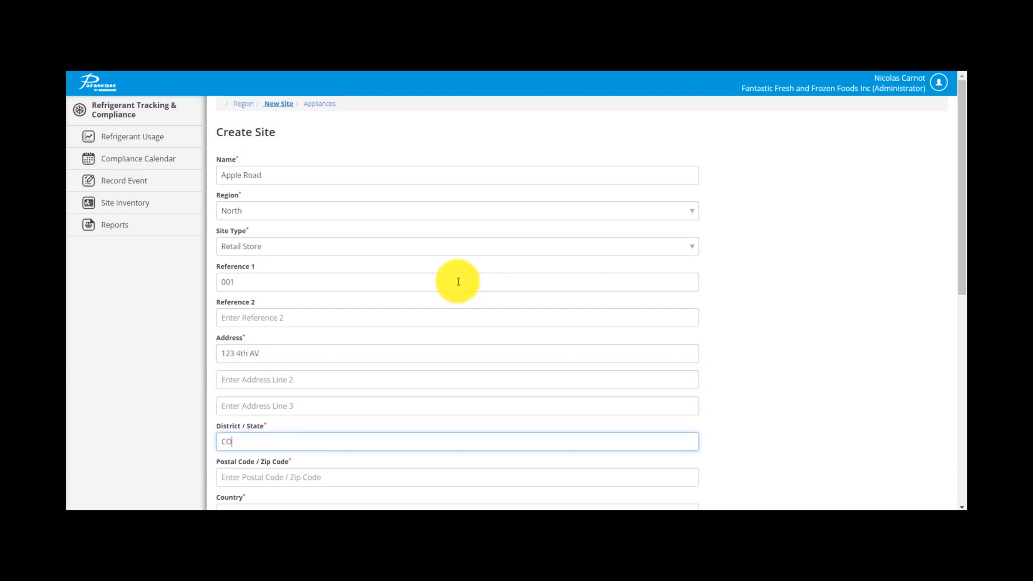
pyautogui.press('Tab')
pyautogui.write('321')
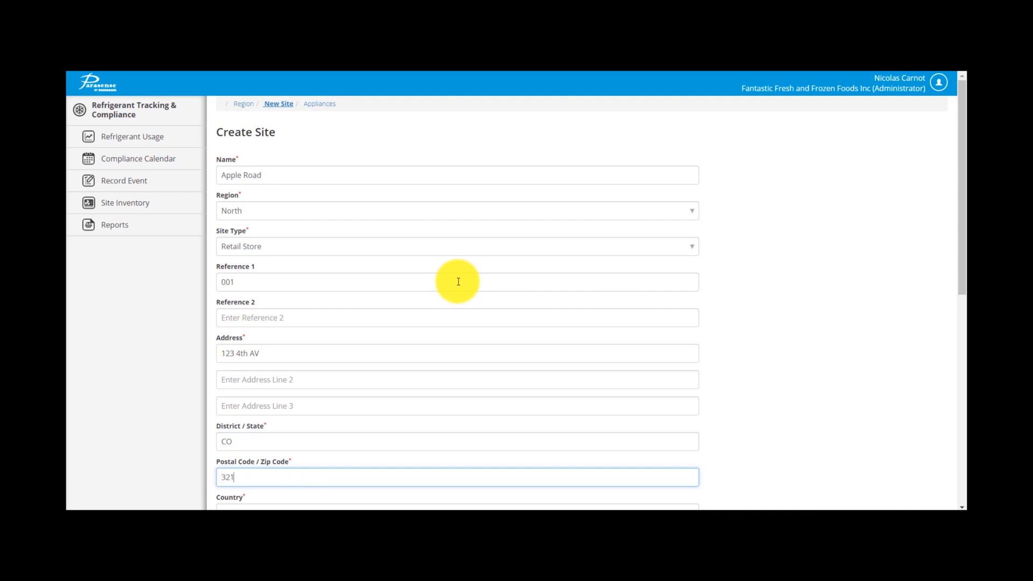
# Set the new site's country to USA
pyautogui.press('Tab')
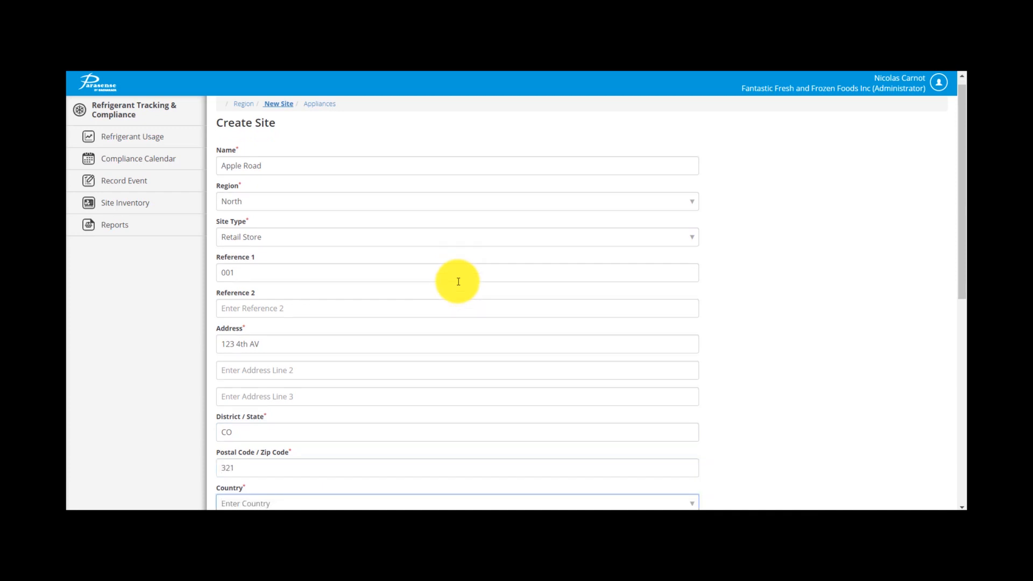
pyautogui.scroll(-3, 450, 293)
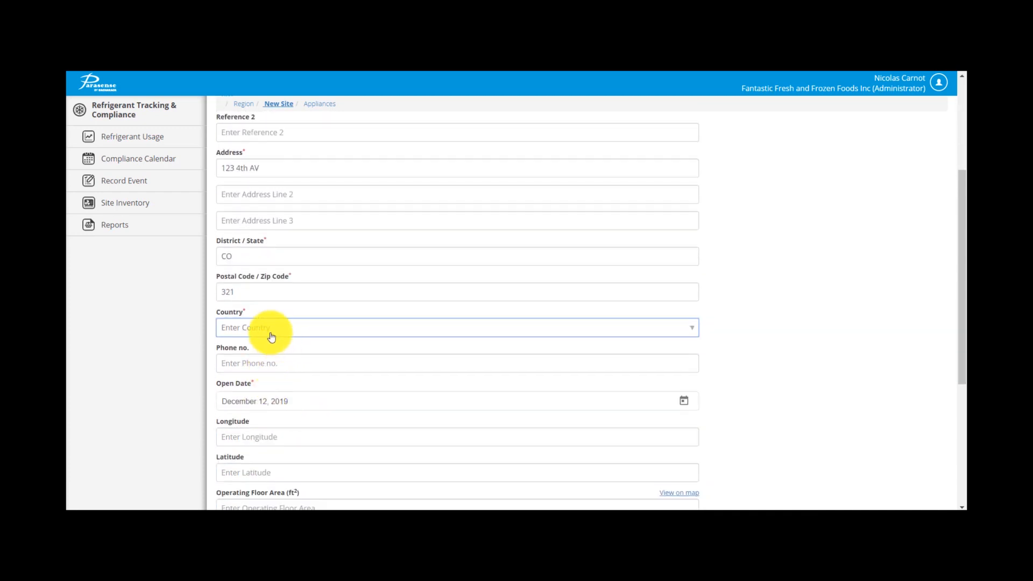
pyautogui.click(231, 378)
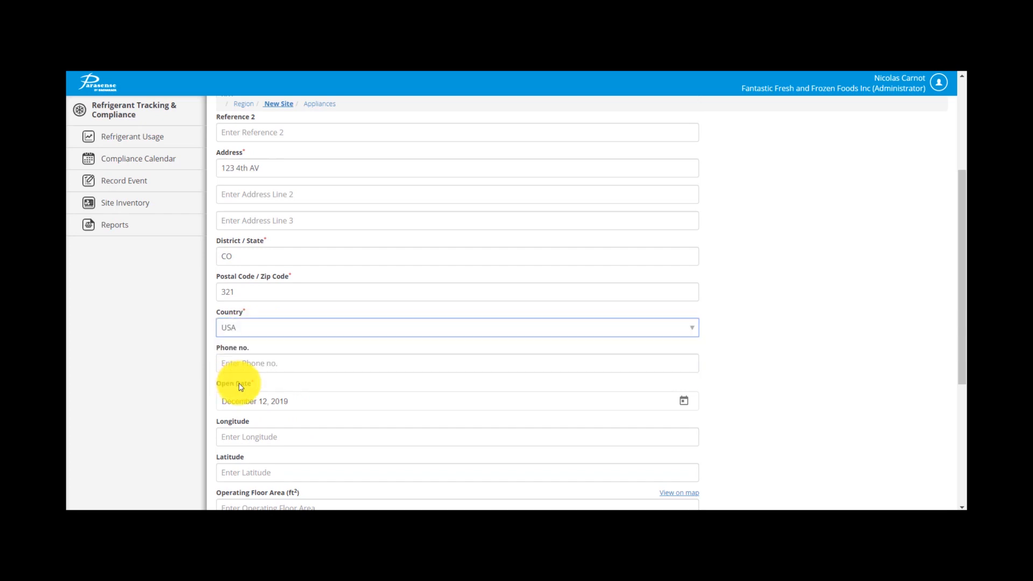
# Set the new site's open date to February 1, 2016
pyautogui.click(684, 401)
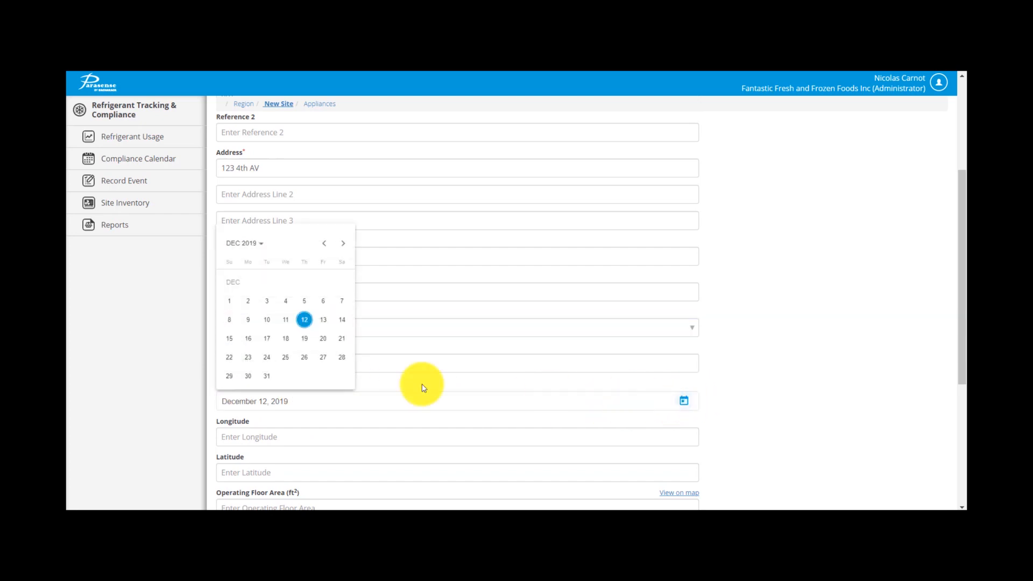
pyautogui.click(260, 248)
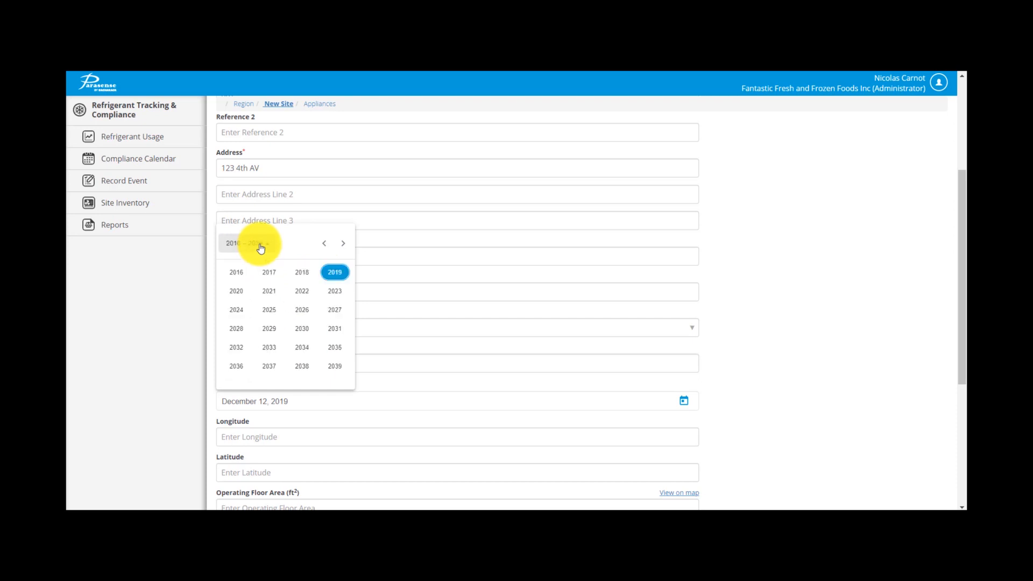
pyautogui.click(236, 273)
pyautogui.click(270, 292)
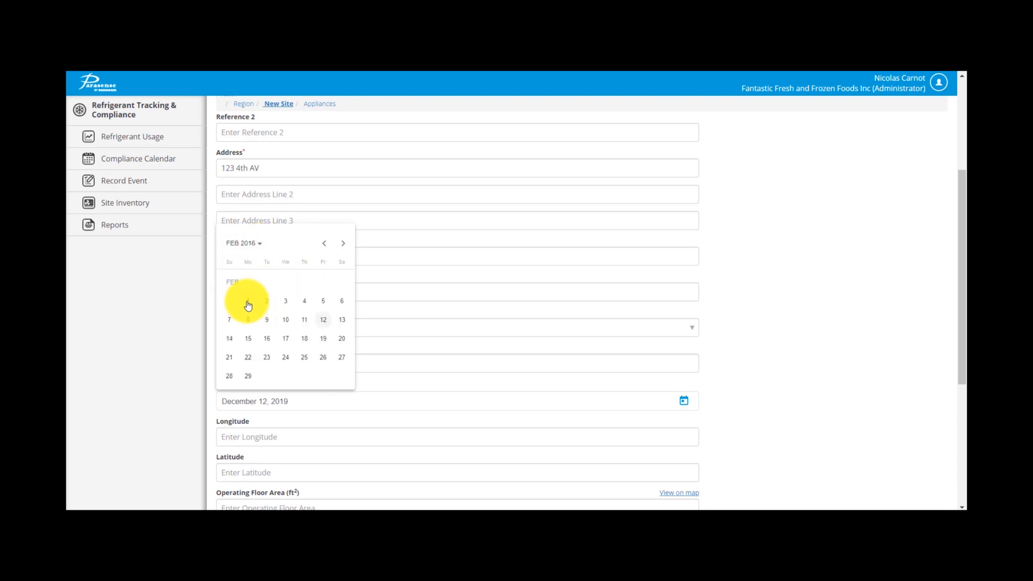
pyautogui.click(248, 305)
# Choose EPA (608) as the Apple Road site's regulatory framework and save the site
pyautogui.scroll(-3, 352, 401)
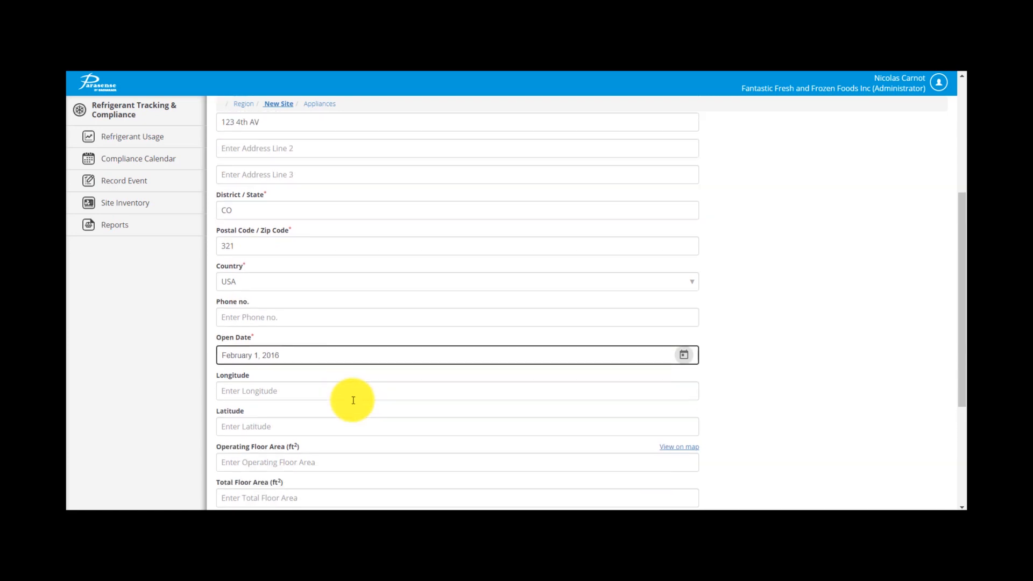
pyautogui.scroll(-2, 353, 401)
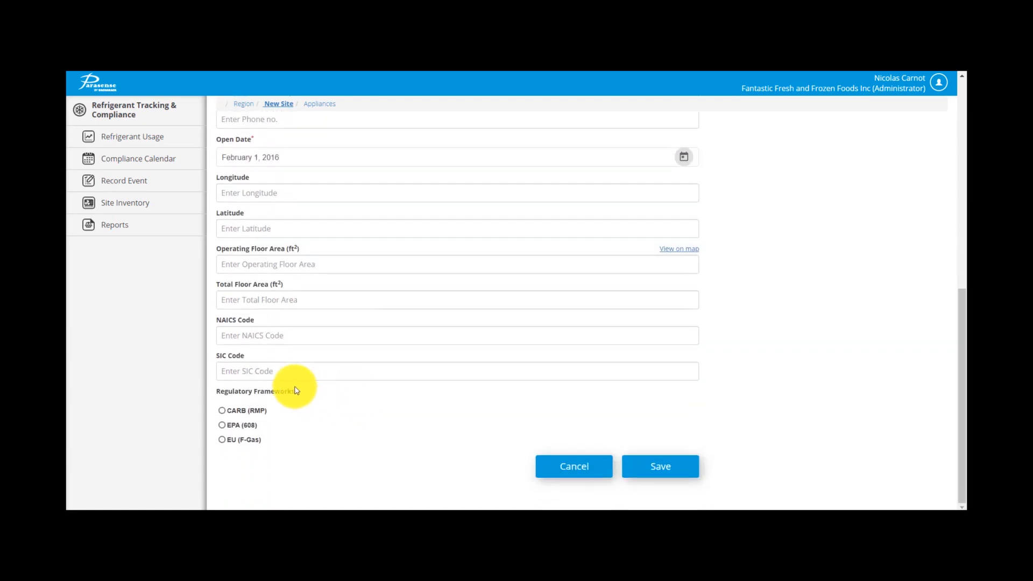
pyautogui.click(223, 426)
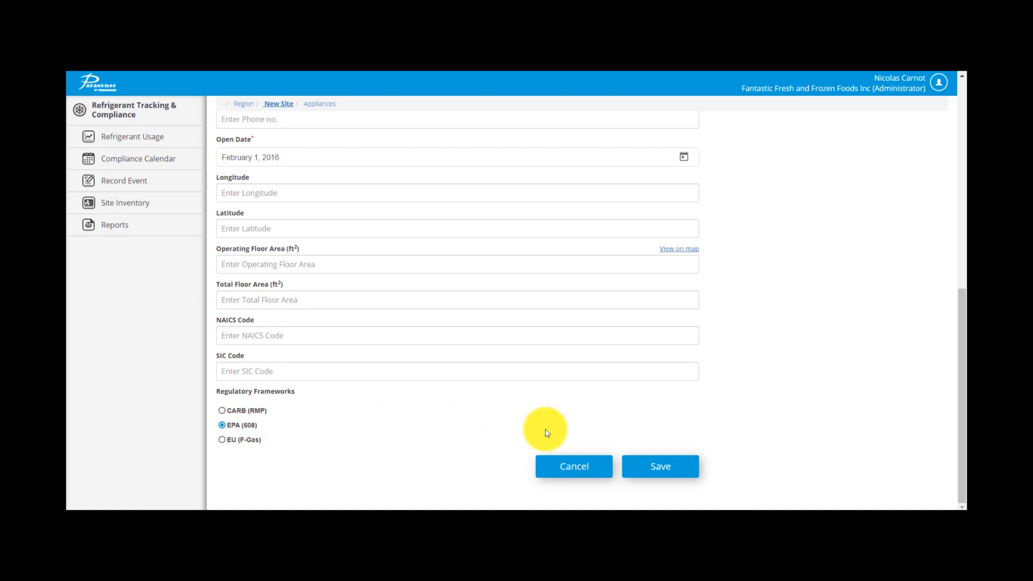
pyautogui.click(651, 473)
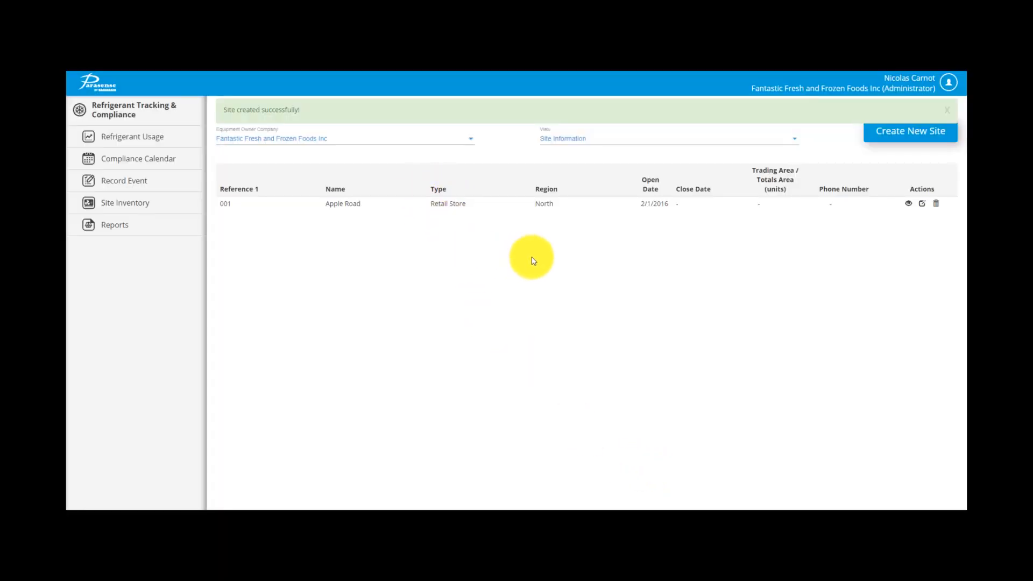
# Start another new site record
pyautogui.click(928, 131)
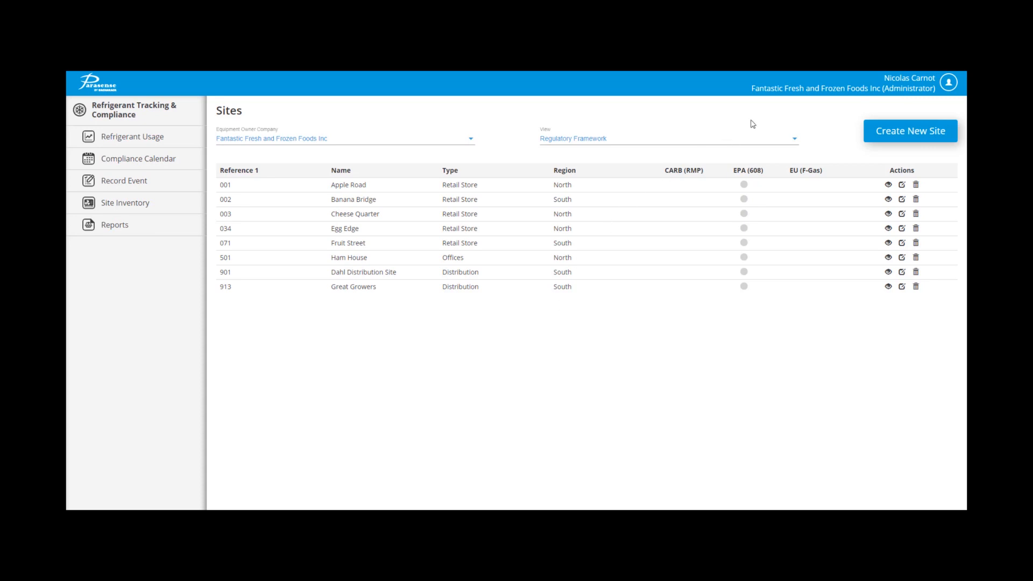
# Switch the sites list between the Site Information and Regulatory Framework views to review the sites
pyautogui.click(794, 139)
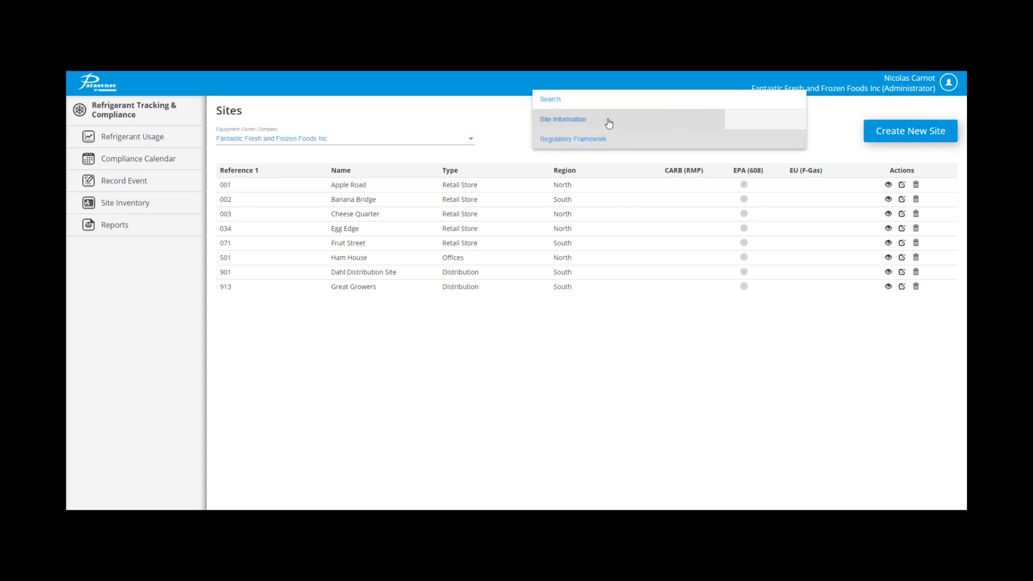
pyautogui.click(606, 120)
pyautogui.click(796, 141)
pyautogui.click(629, 162)
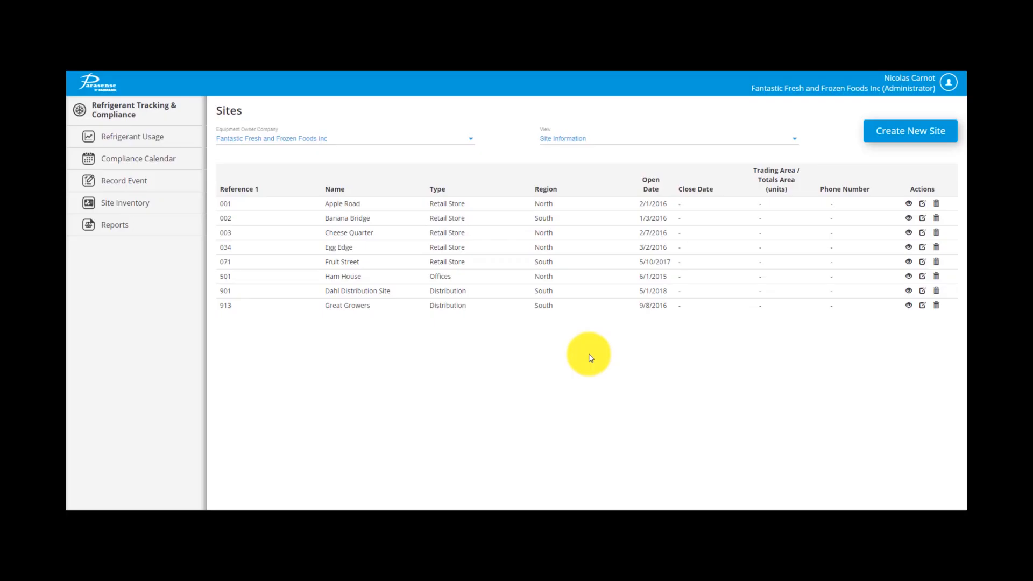
# Go to the site inventory and select the 001 - Apple Road site
pyautogui.click(182, 206)
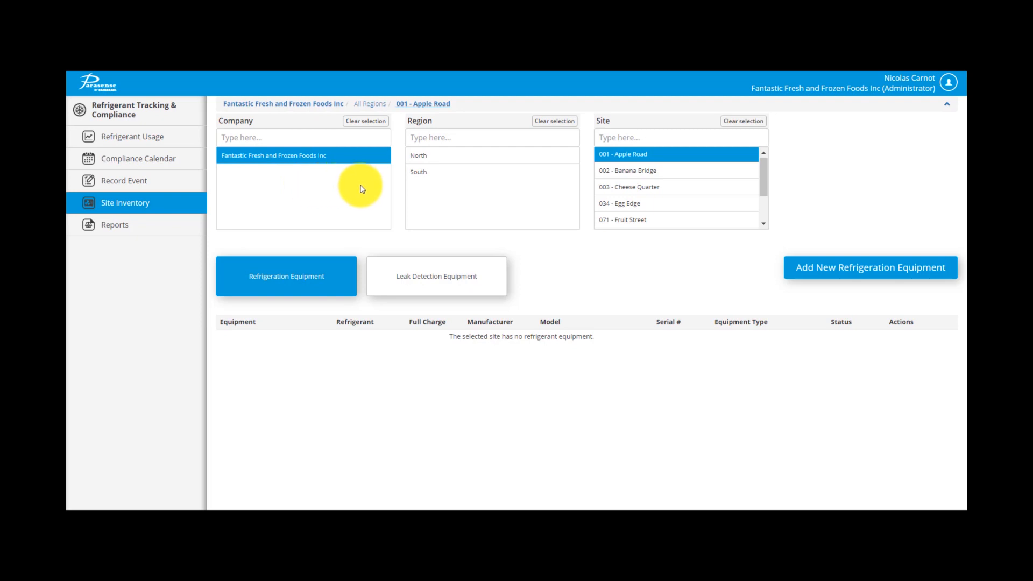
pyautogui.click(627, 169)
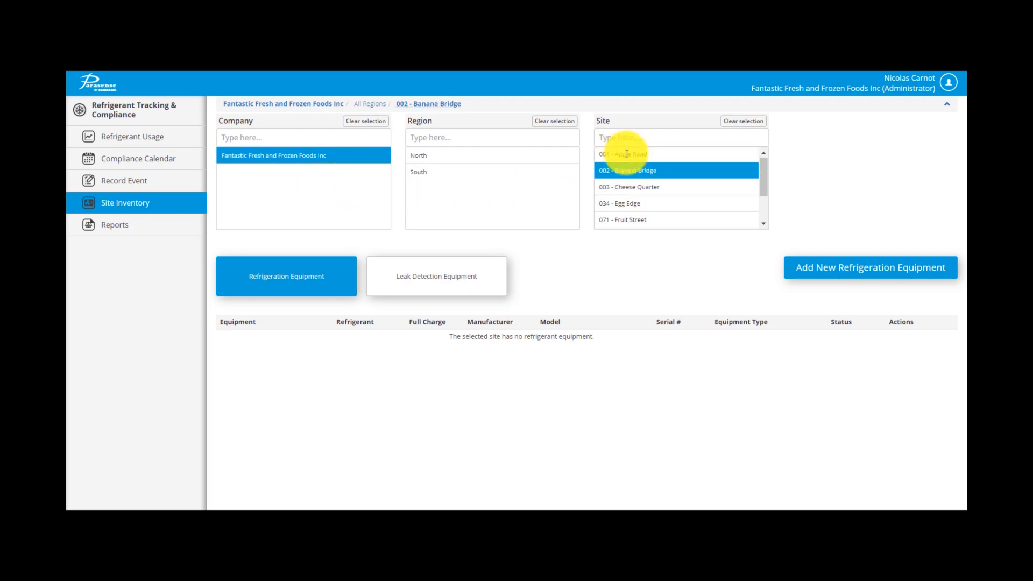
pyautogui.click(622, 154)
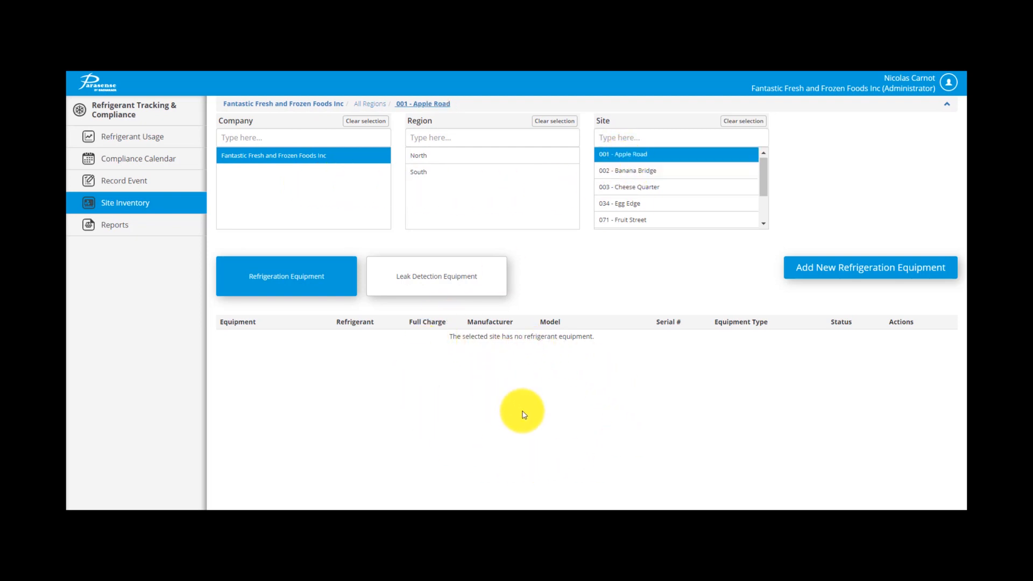
# Start a new refrigeration equipment record for Apple Road and name it "Rack A"
pyautogui.click(813, 271)
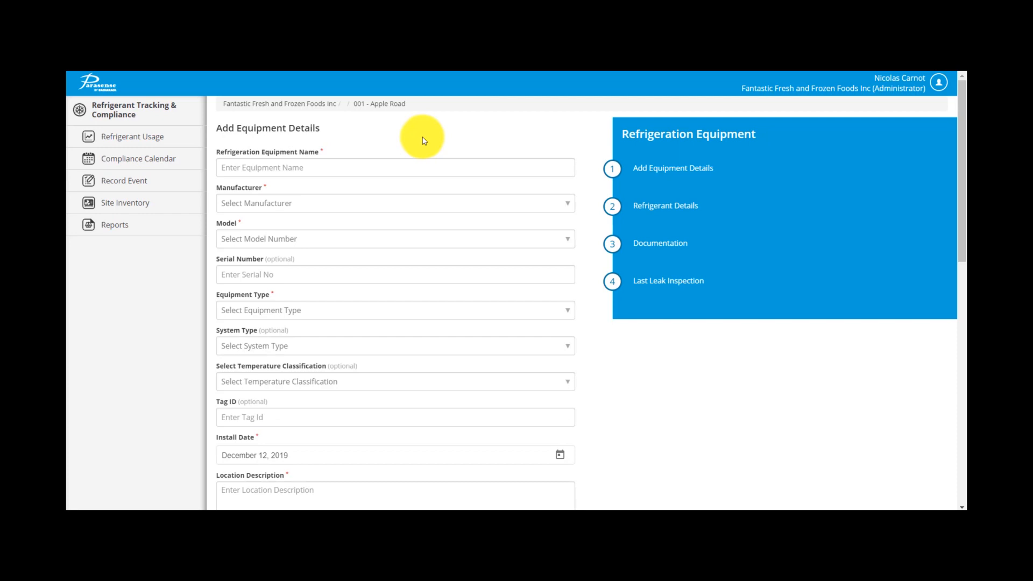
pyautogui.click(407, 165)
pyautogui.write('Rack A')
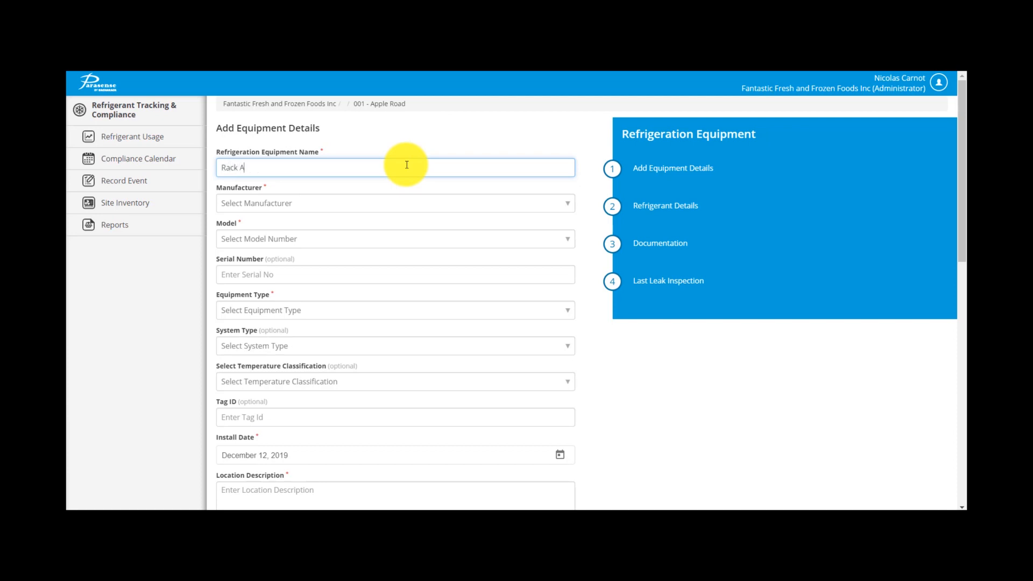
pyautogui.press('Tab')
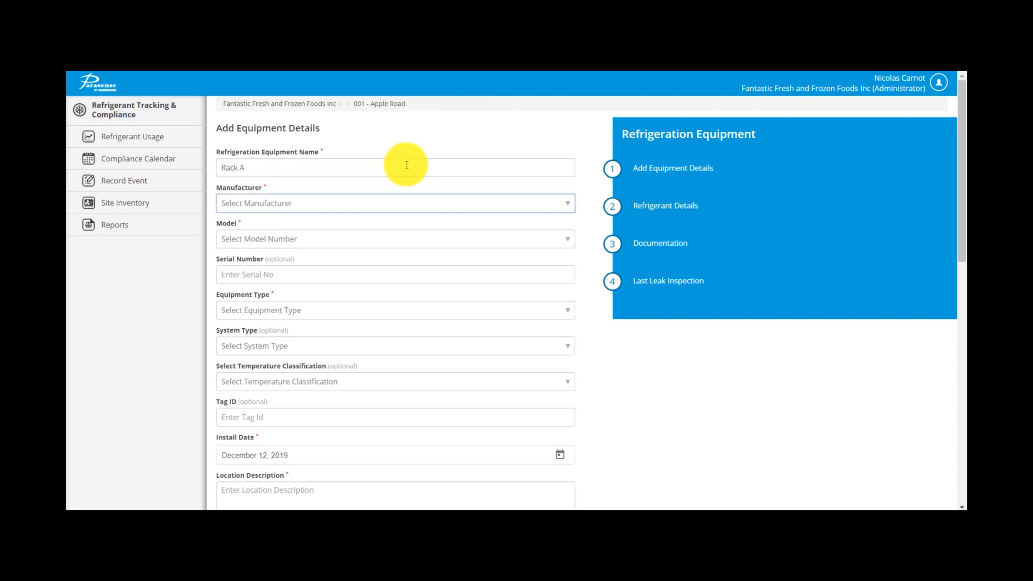
# Find "Carr" among the manufacturers and set Rack A's manufacturer to CARRIER
pyautogui.click(363, 203)
pyautogui.write('Carr')
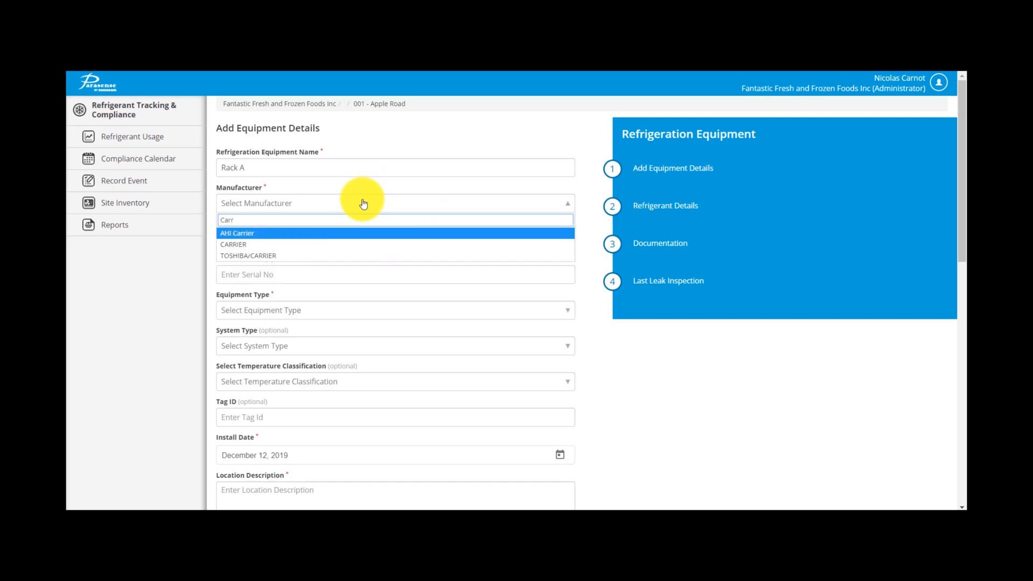
pyautogui.click(247, 244)
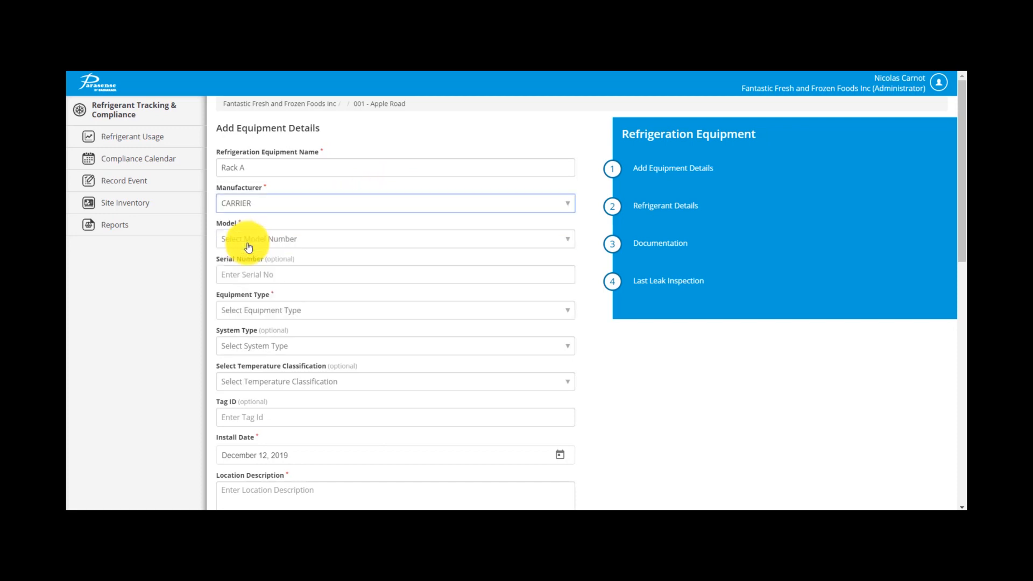
# Search the manufacturer list for "A new" and close it without choosing anything
pyautogui.click(263, 209)
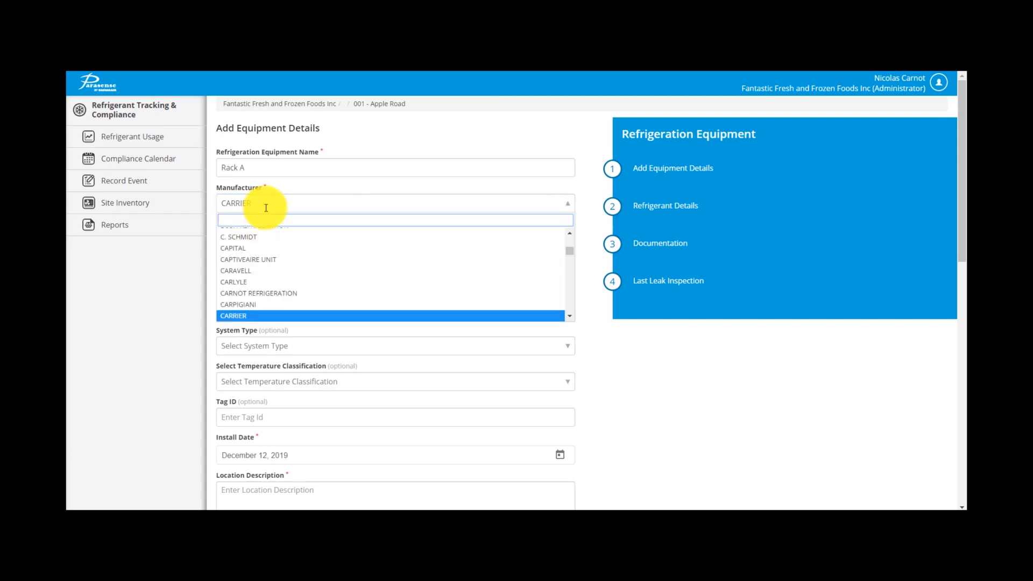
pyautogui.write('A new')
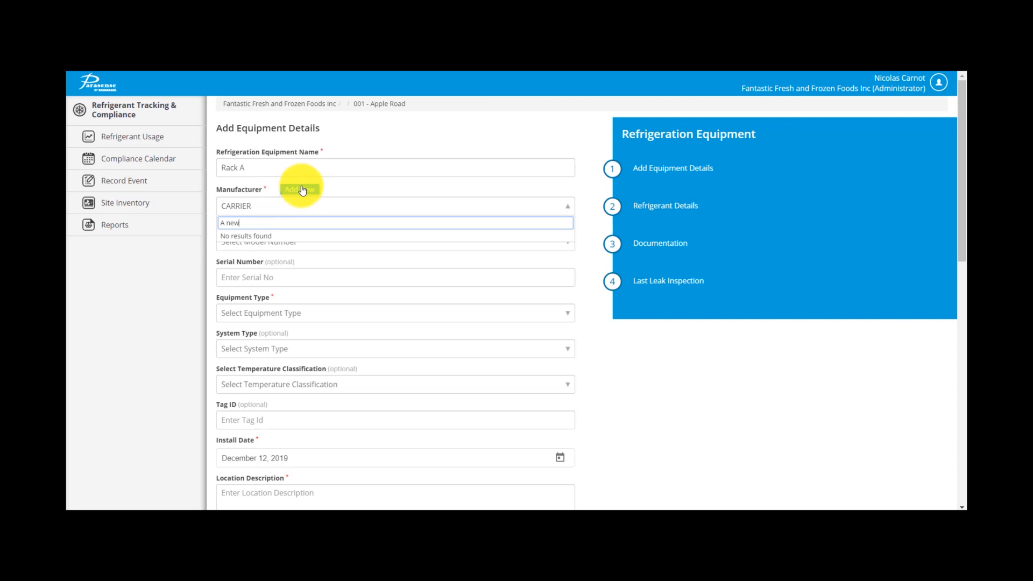
pyautogui.click(271, 206)
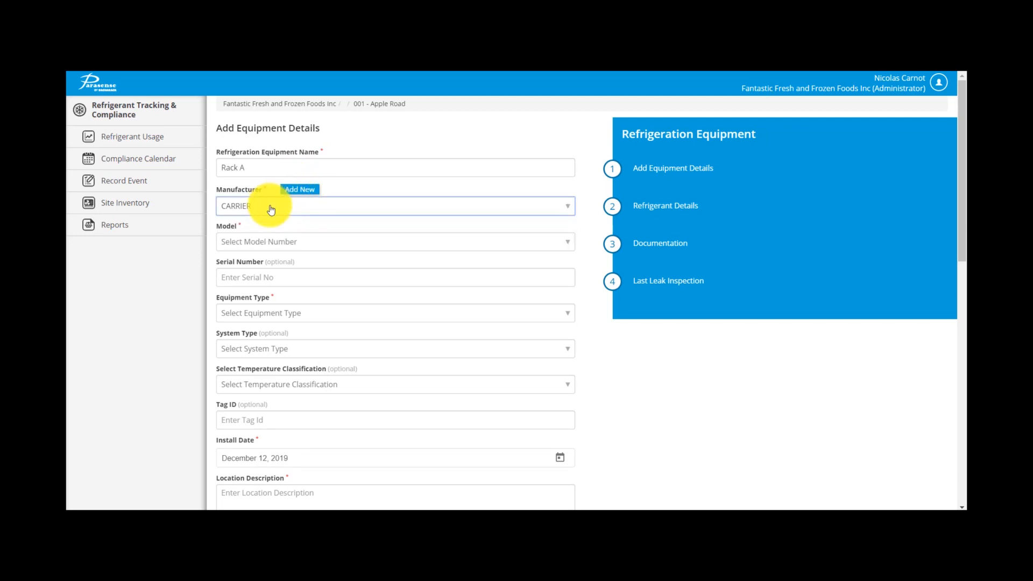
# Set Rack A's model to 38CKC01834
pyautogui.click(262, 246)
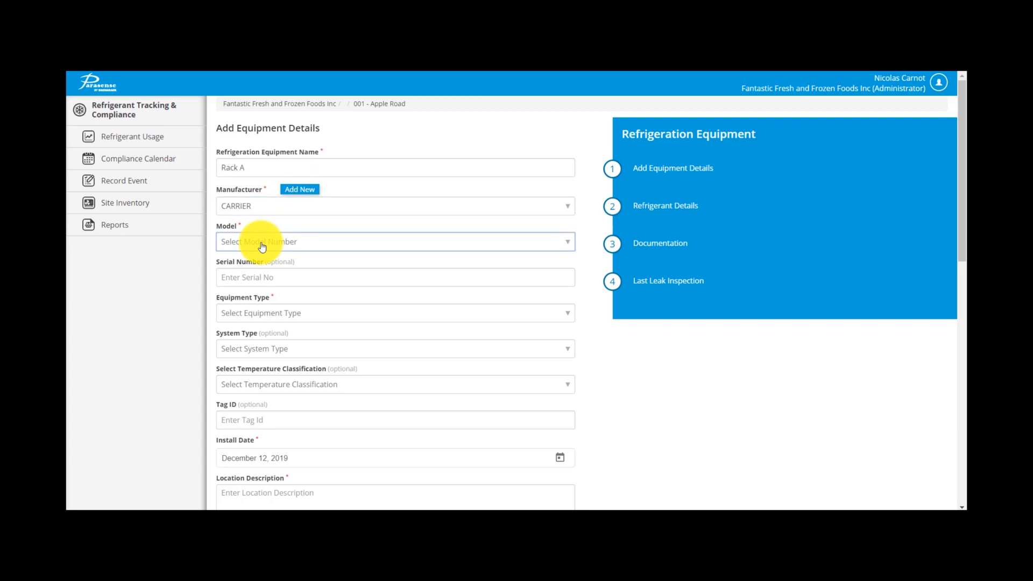
pyautogui.click(263, 246)
pyautogui.scroll(-5, 277, 323)
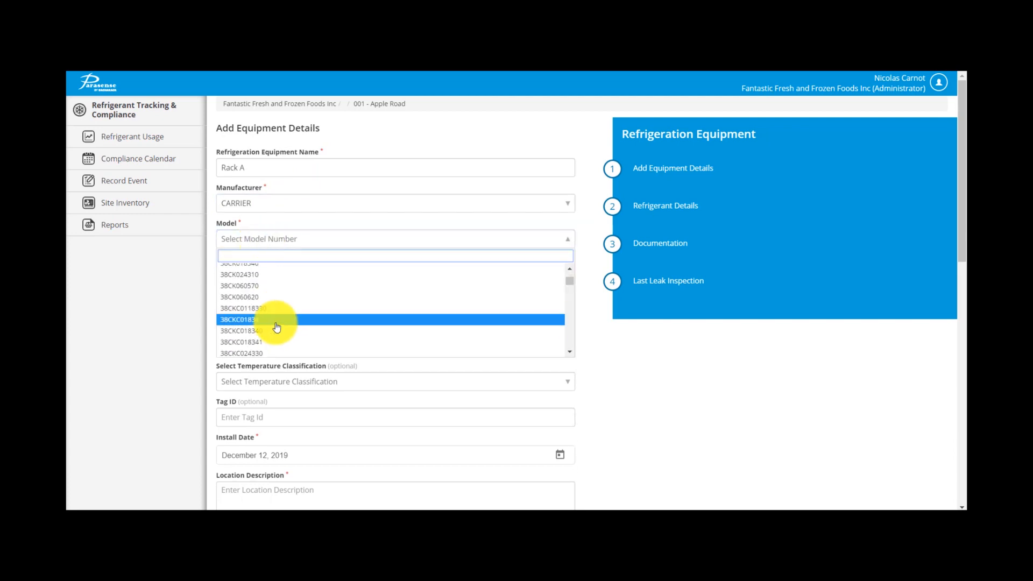
pyautogui.click(276, 321)
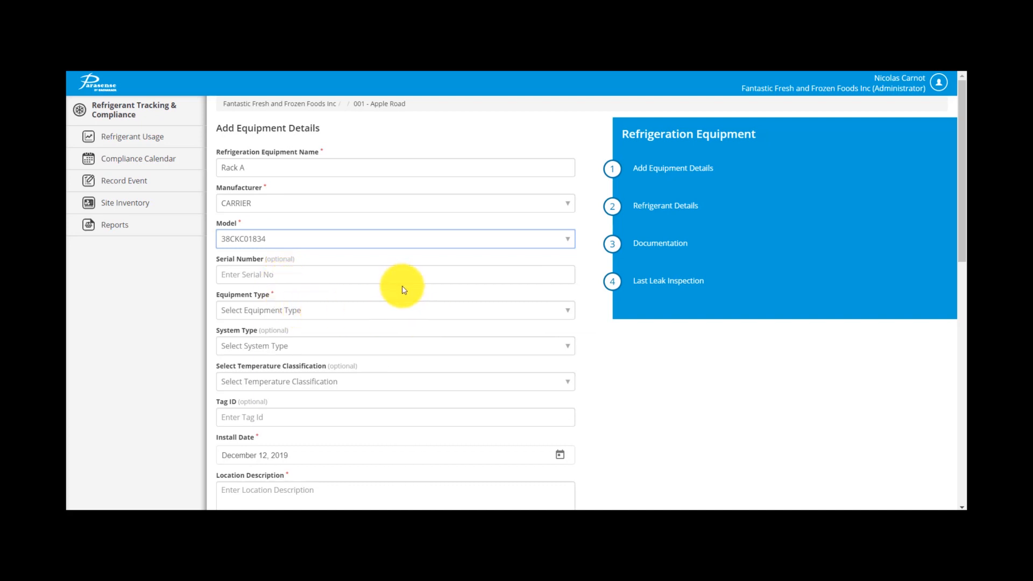
# Set Rack A's equipment type to Commercial Refrigeration and its system type to Distributed System
pyautogui.click(418, 316)
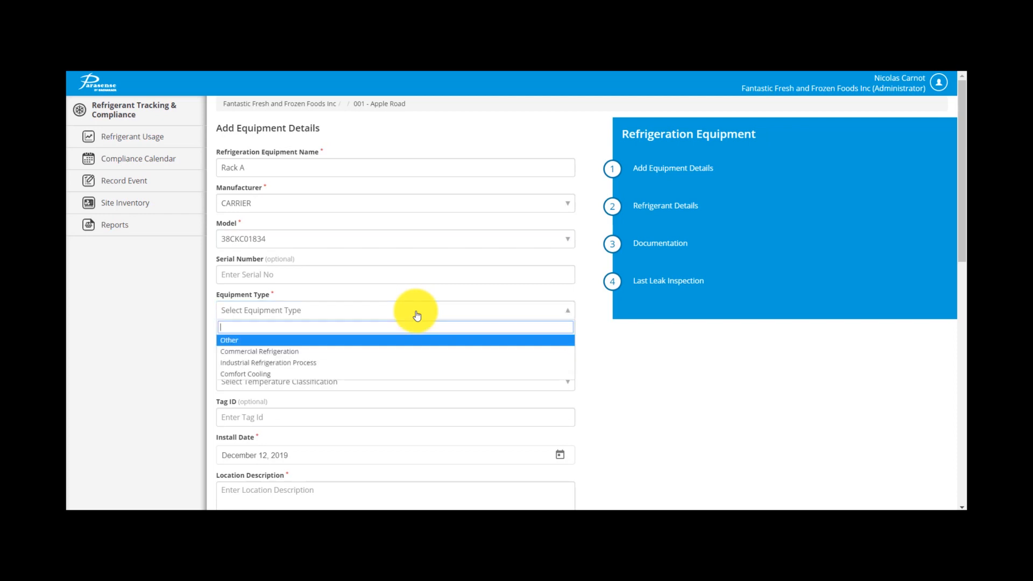
pyautogui.click(323, 352)
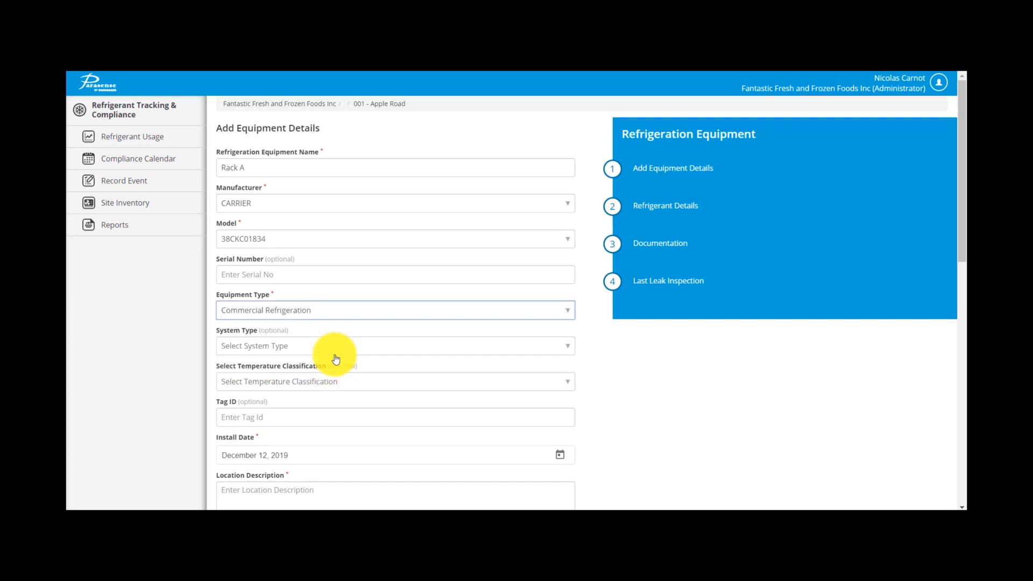
pyautogui.click(336, 347)
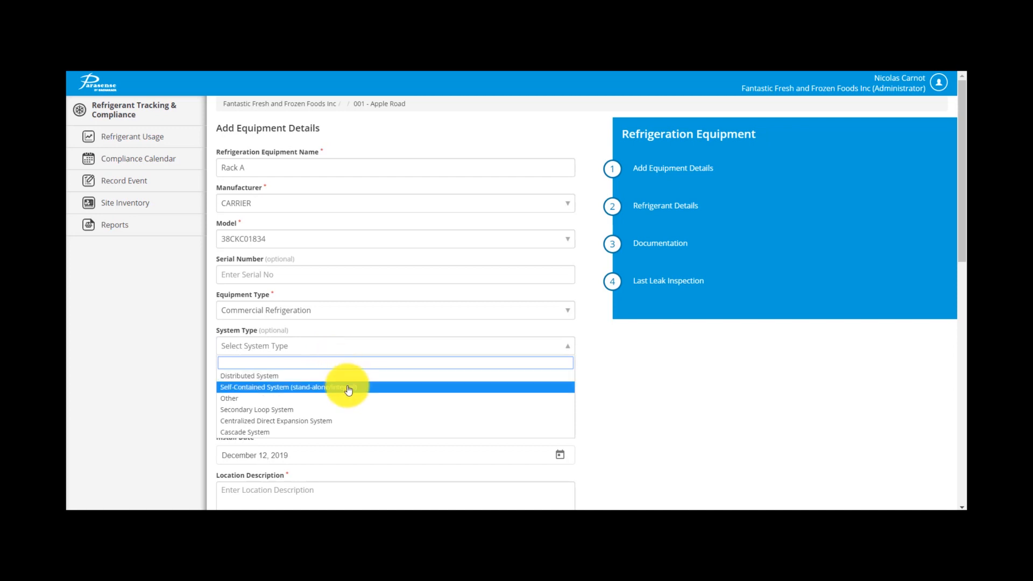
pyautogui.click(339, 376)
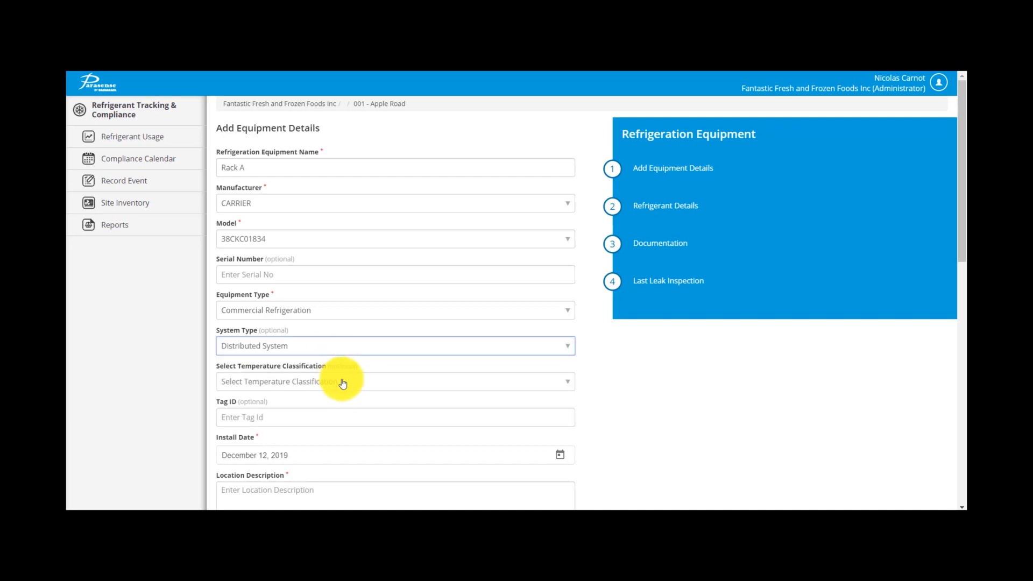
# Set Rack A's temperature classification to Medium and its tag ID to A123
pyautogui.scroll(-2, 374, 388)
pyautogui.click(365, 265)
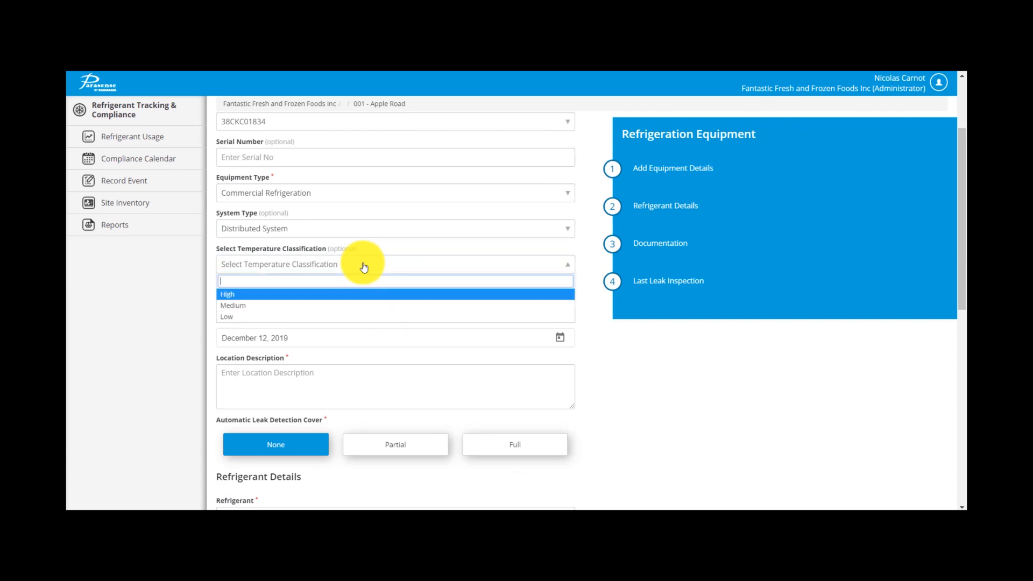
pyautogui.click(297, 306)
pyautogui.click(297, 304)
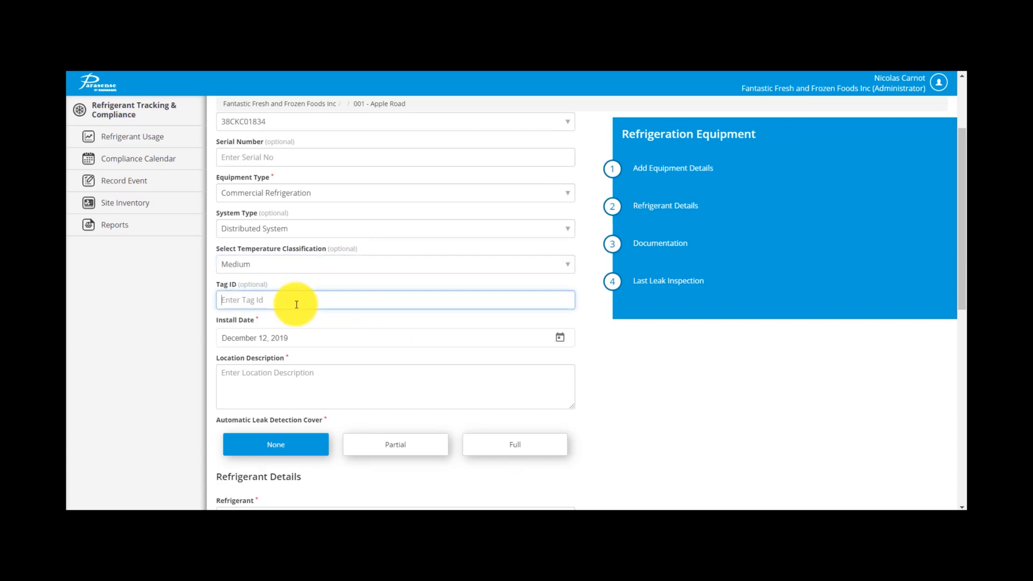
pyautogui.write('A123')
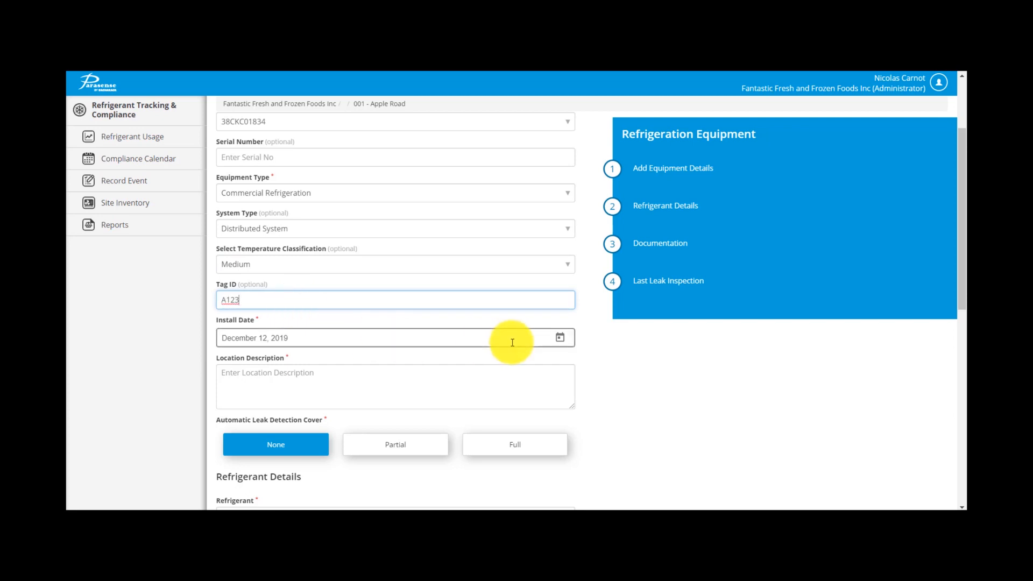
# Set Rack A's install date to February 1, 2016
pyautogui.click(559, 339)
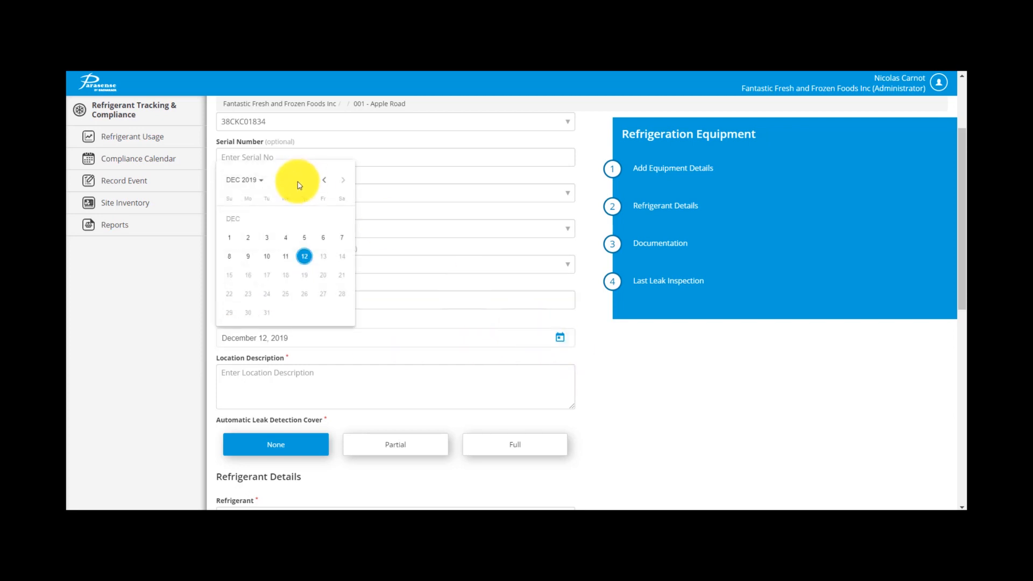
pyautogui.click(261, 181)
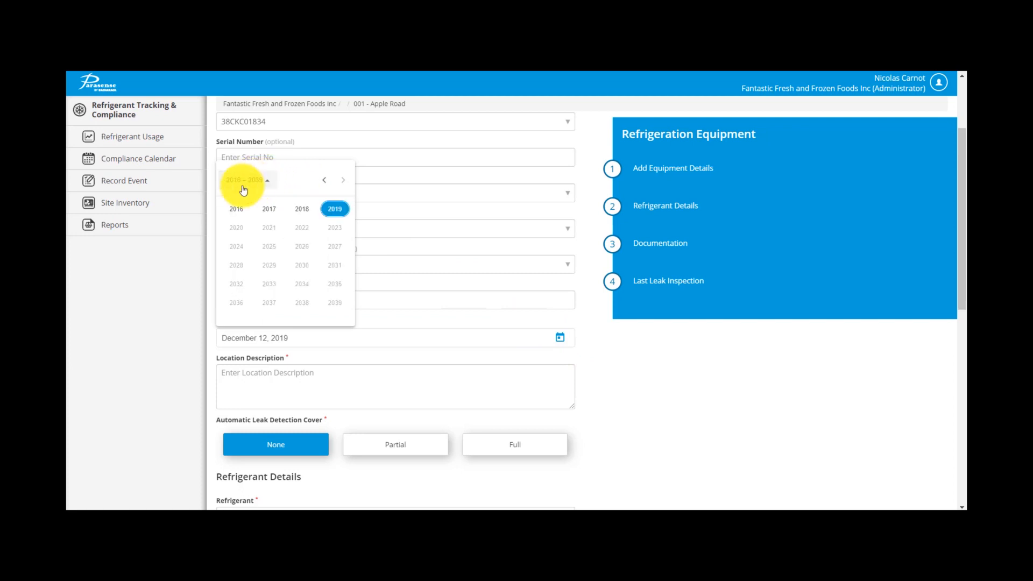
pyautogui.click(239, 211)
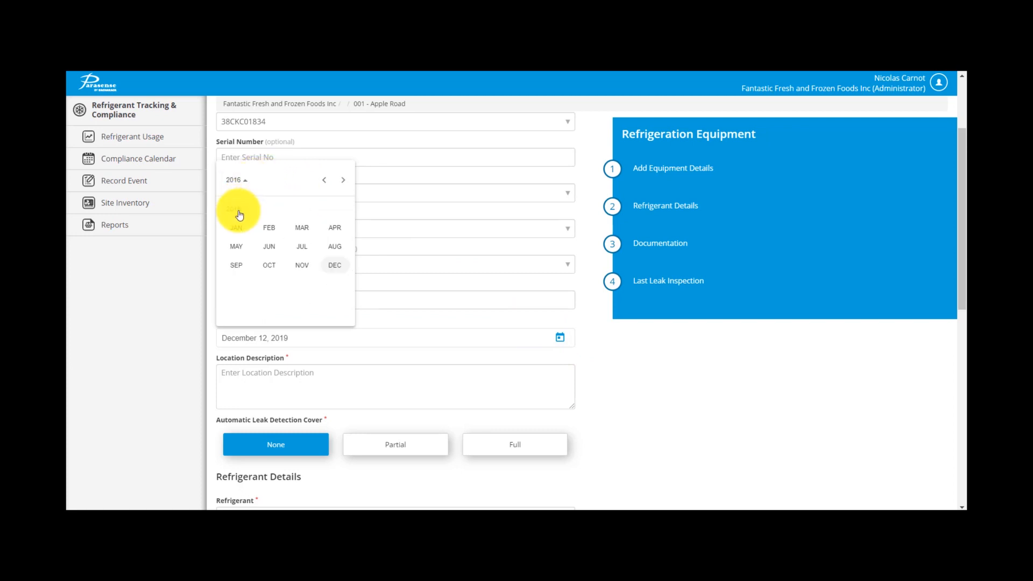
pyautogui.click(269, 228)
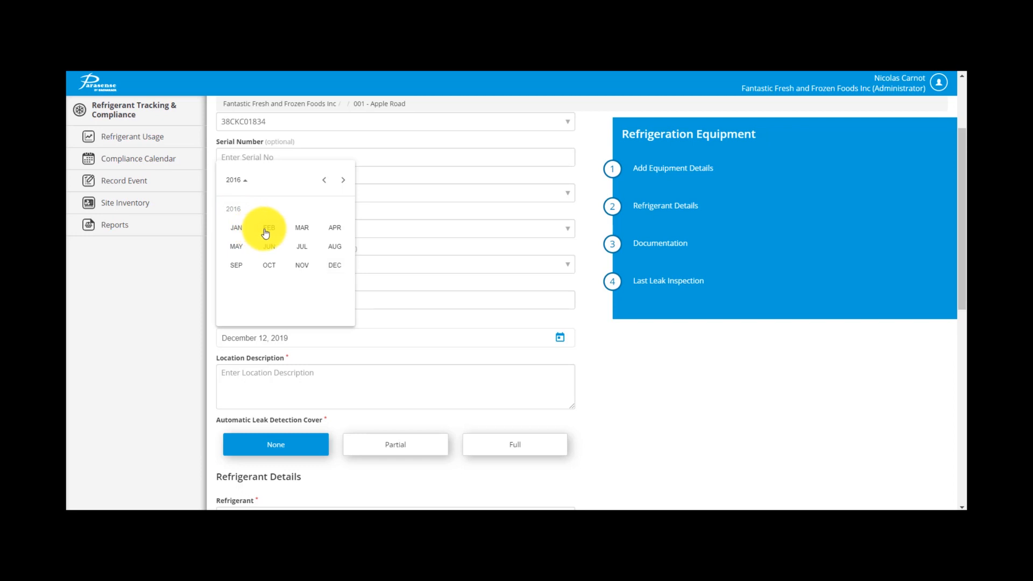
pyautogui.click(248, 238)
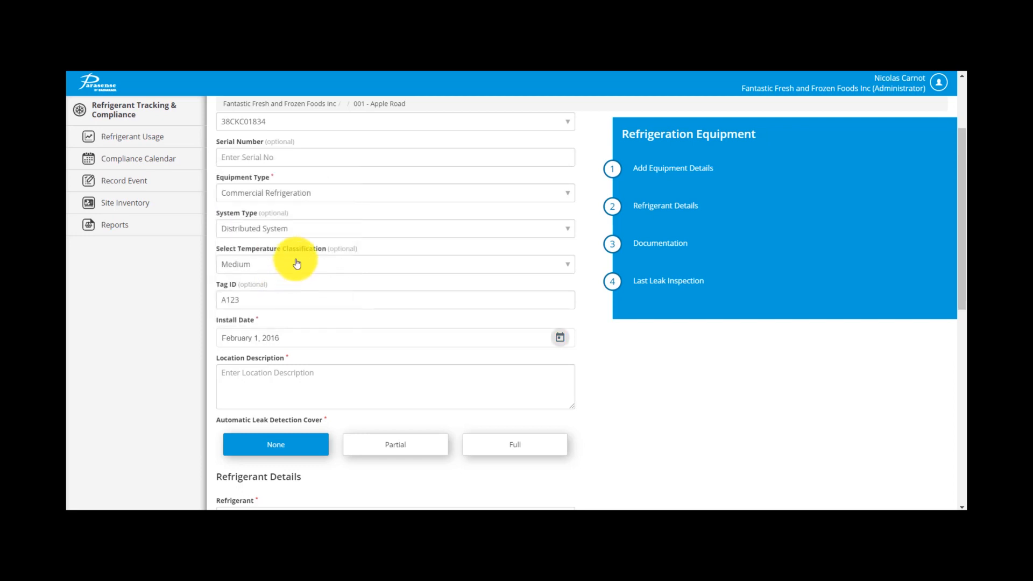
# Enter "Plant Room A, North wall" as Rack A's location description and choose None for automatic leak detection cover
pyautogui.click(287, 387)
pyautogui.write('Plat')
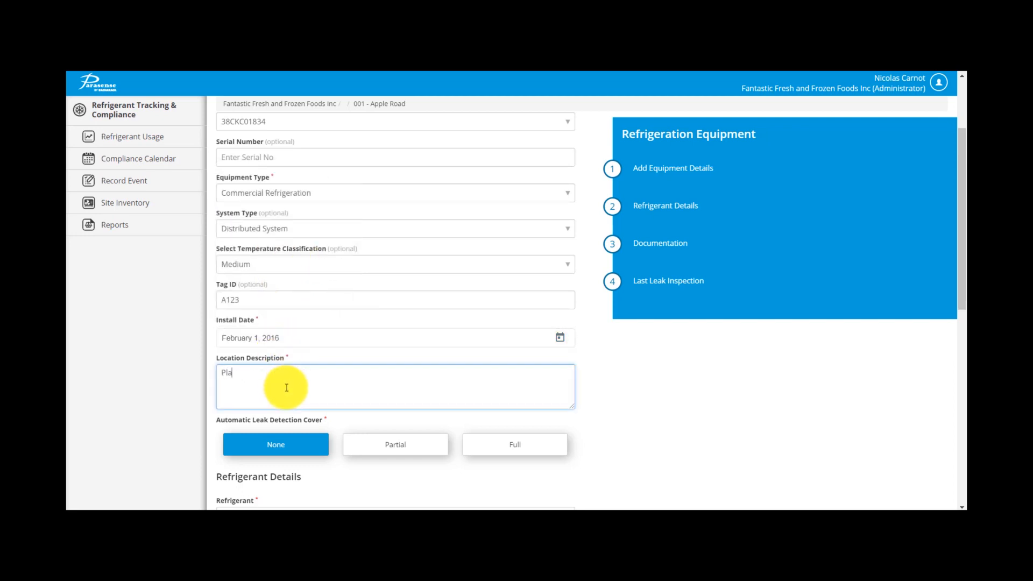
pyautogui.press('BackSpace')
pyautogui.press('BackSpace')
pyautogui.write('ant Room A, North wall')
pyautogui.click(273, 454)
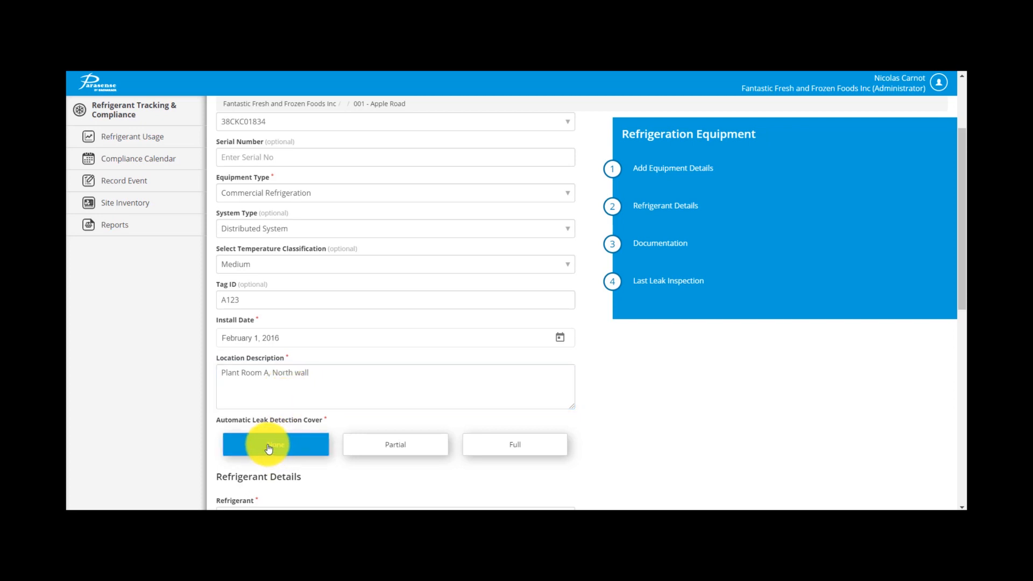
# Set Rack A's refrigerant to R-404A and its full charge size to 1000
pyautogui.scroll(-2, 271, 451)
pyautogui.scroll(-2, 269, 449)
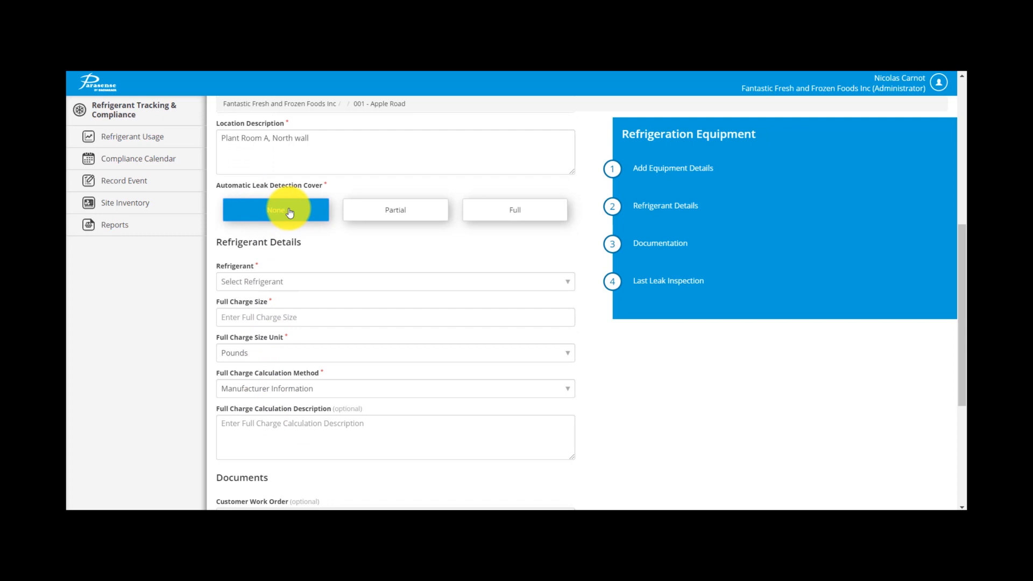
pyautogui.scroll(-2, 334, 242)
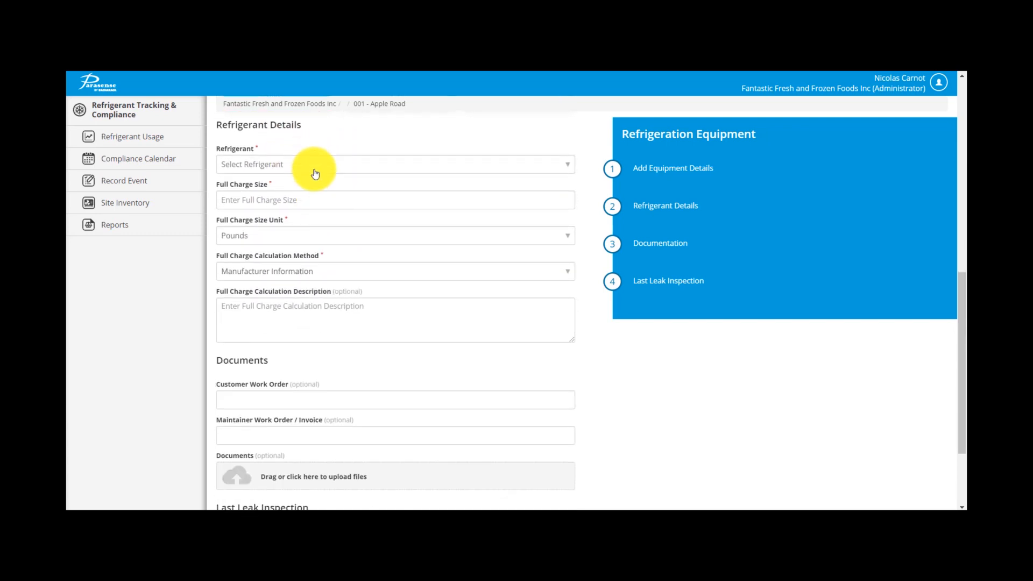
pyautogui.click(315, 174)
pyautogui.write('404')
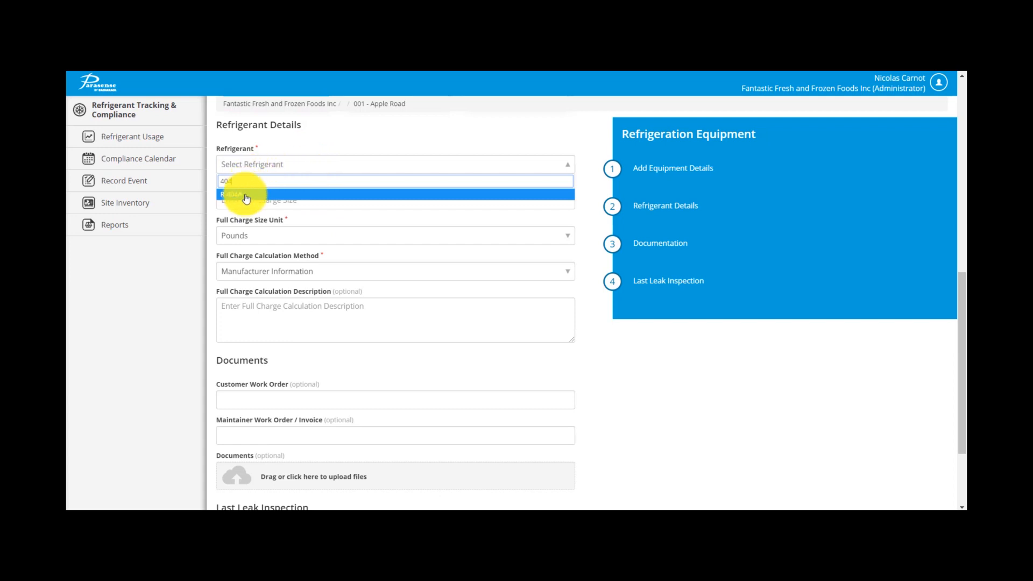
pyautogui.click(247, 195)
pyautogui.click(251, 196)
pyautogui.write('1000')
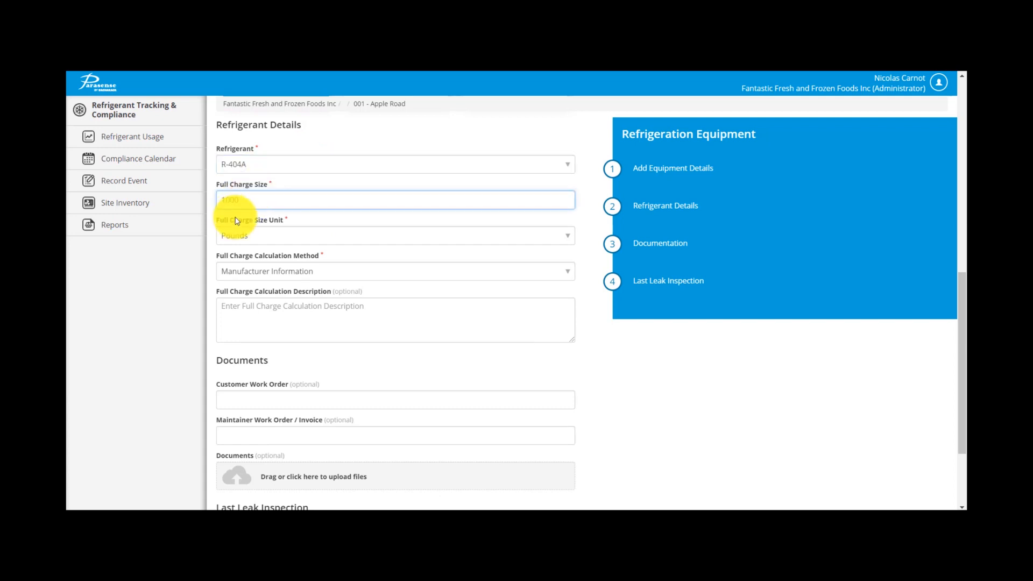
# Review the options for the full charge size unit and calculation method, and the optional calculation description and document fields, without changing them
pyautogui.click(261, 243)
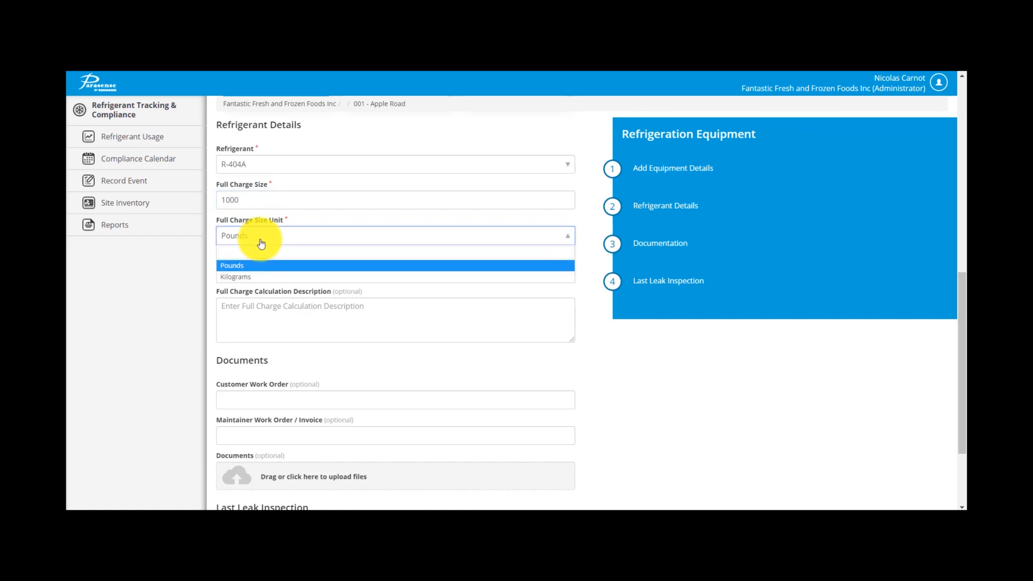
pyautogui.click(260, 240)
pyautogui.click(326, 276)
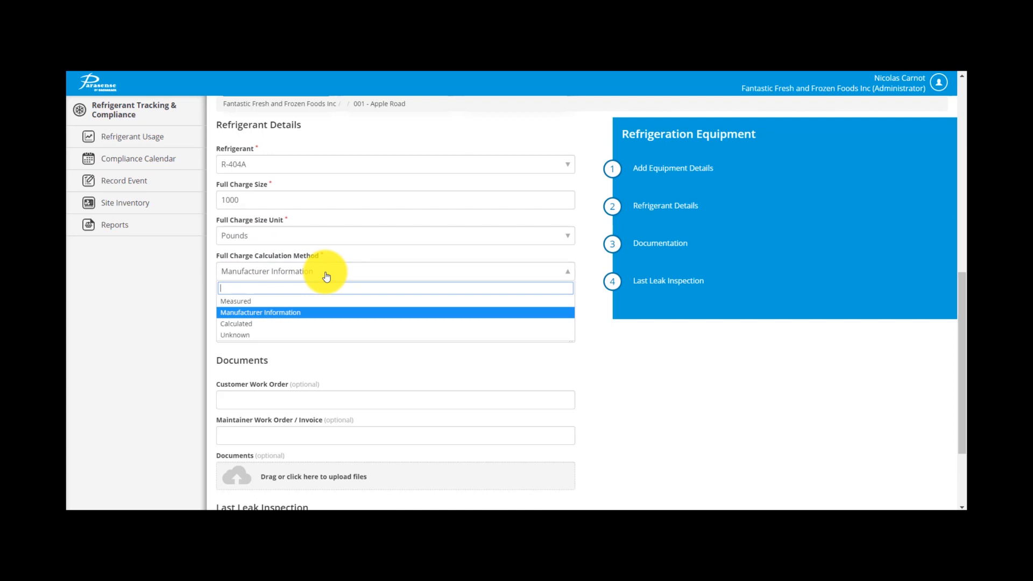
pyautogui.click(325, 274)
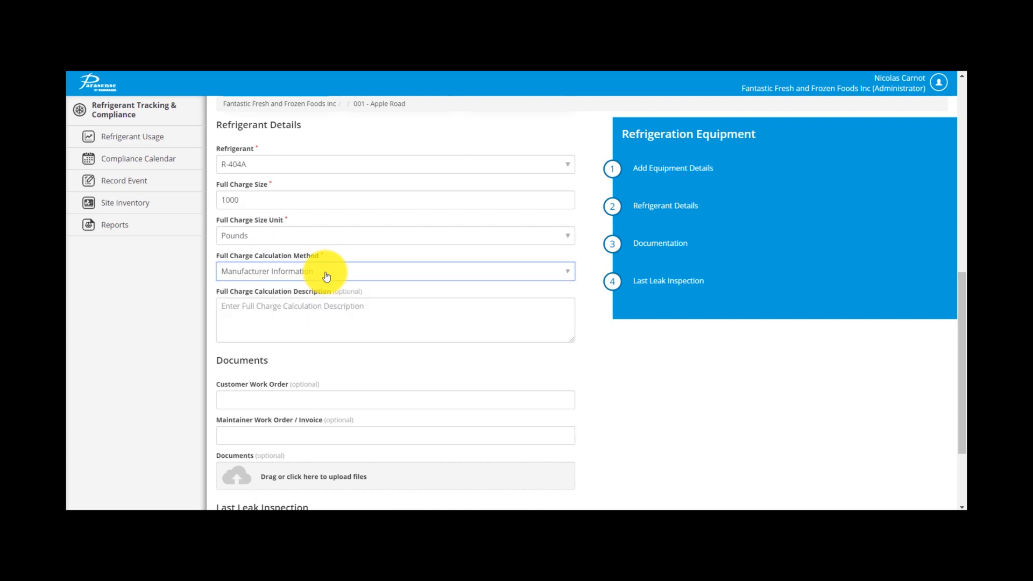
pyautogui.click(335, 309)
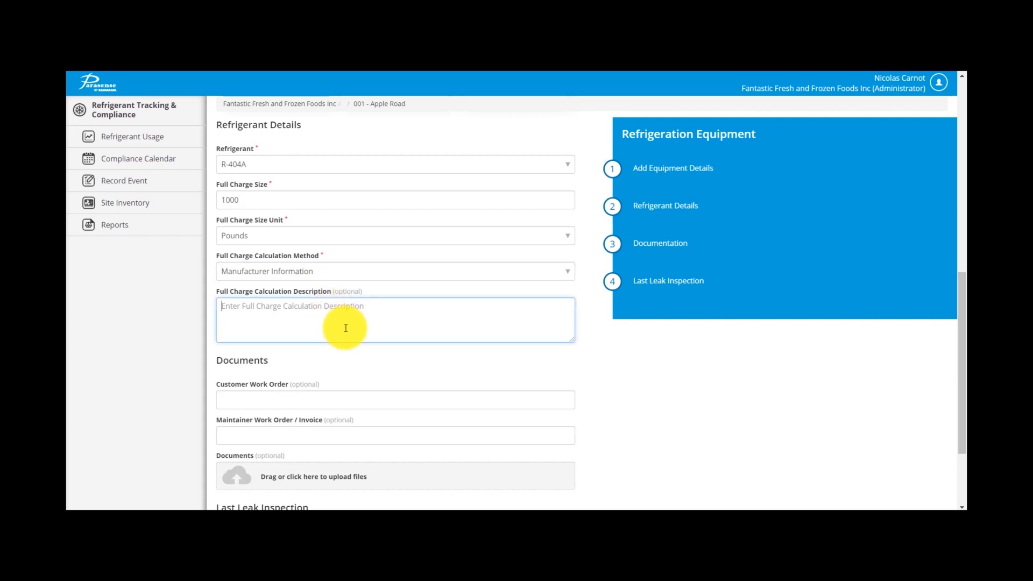
pyautogui.scroll(-3, 344, 327)
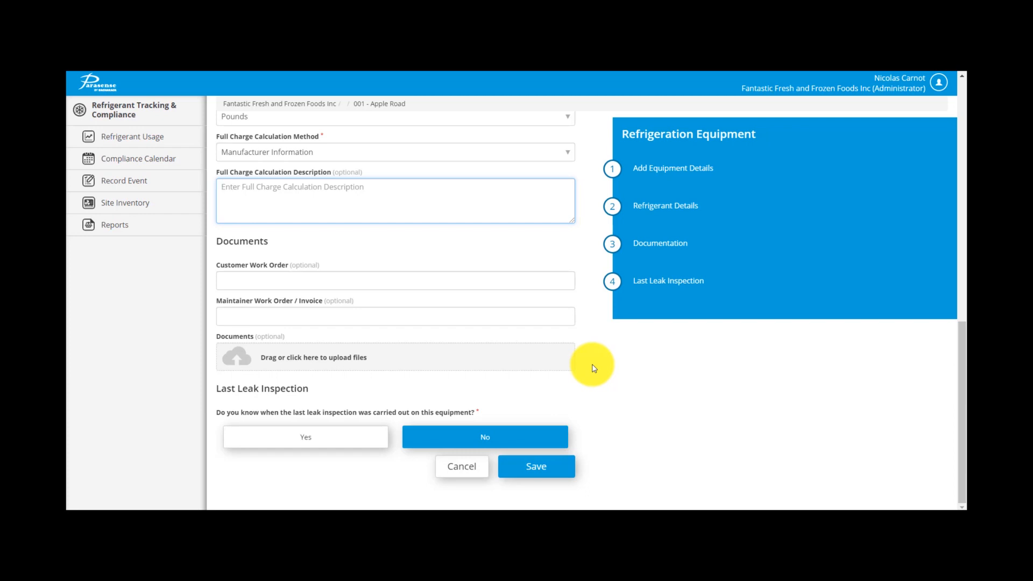
pyautogui.click(594, 368)
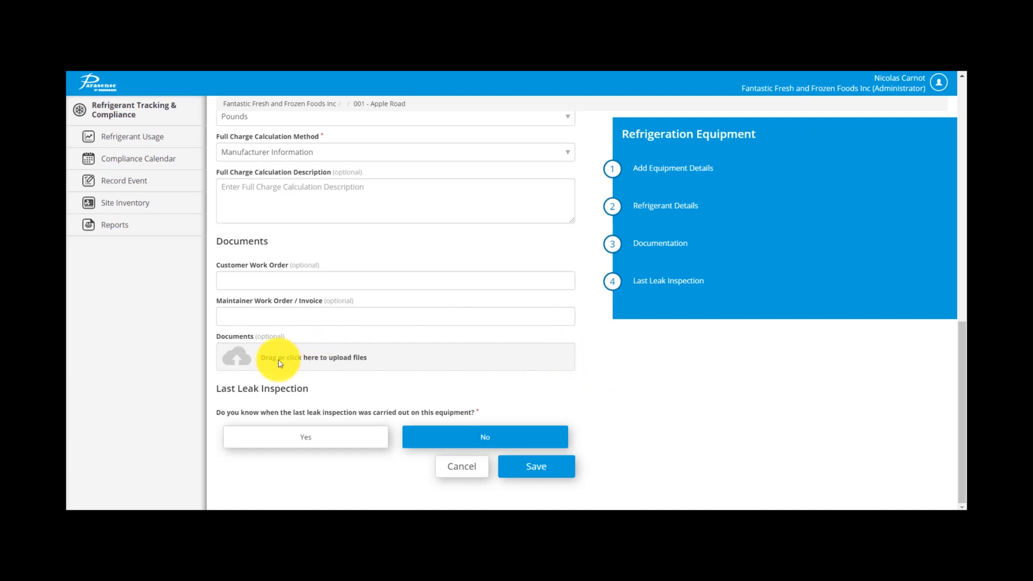
pyautogui.click(354, 443)
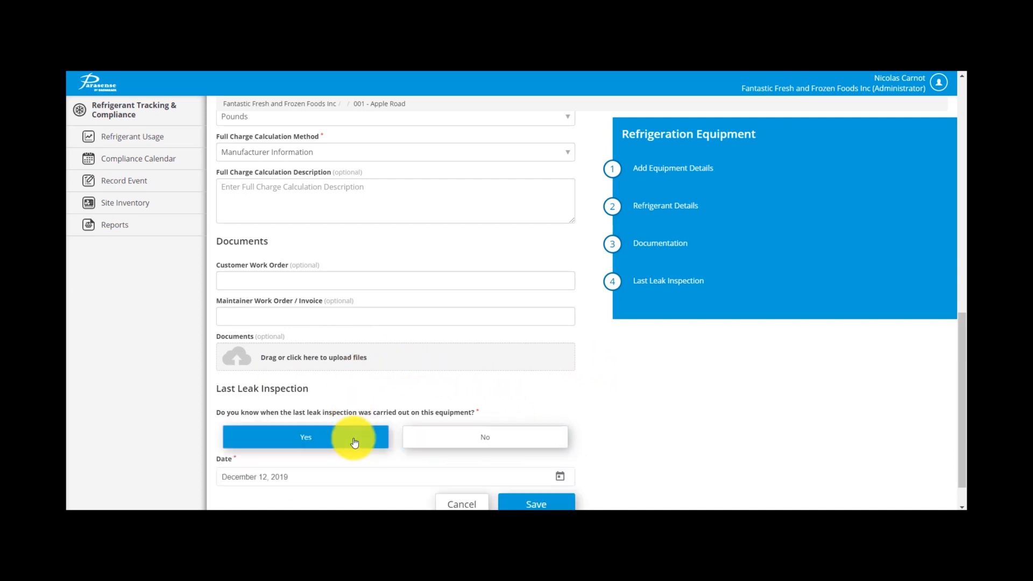
pyautogui.scroll(-1, 350, 440)
pyautogui.click(560, 440)
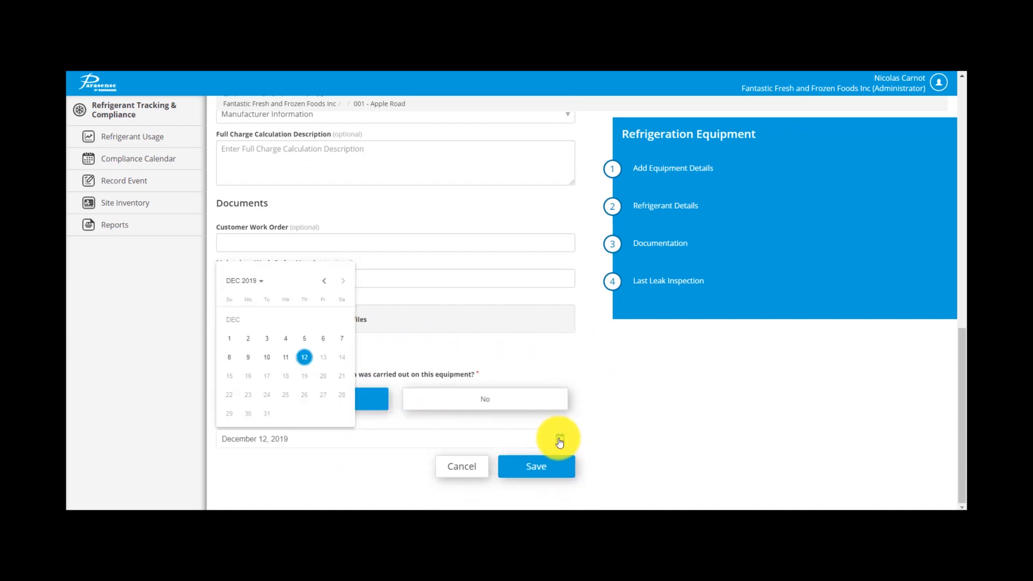
pyautogui.click(324, 281)
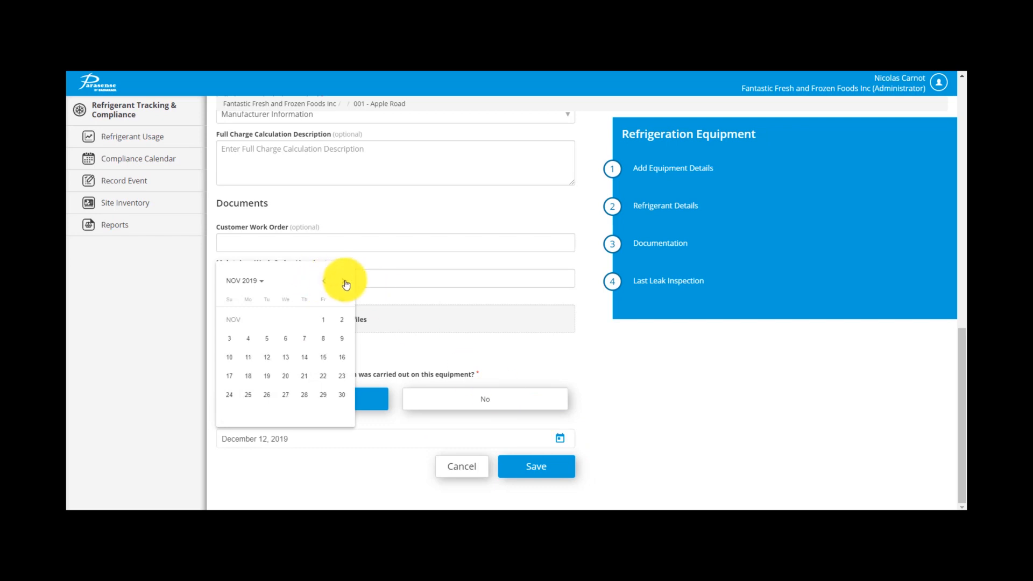
pyautogui.click(342, 281)
pyautogui.click(596, 429)
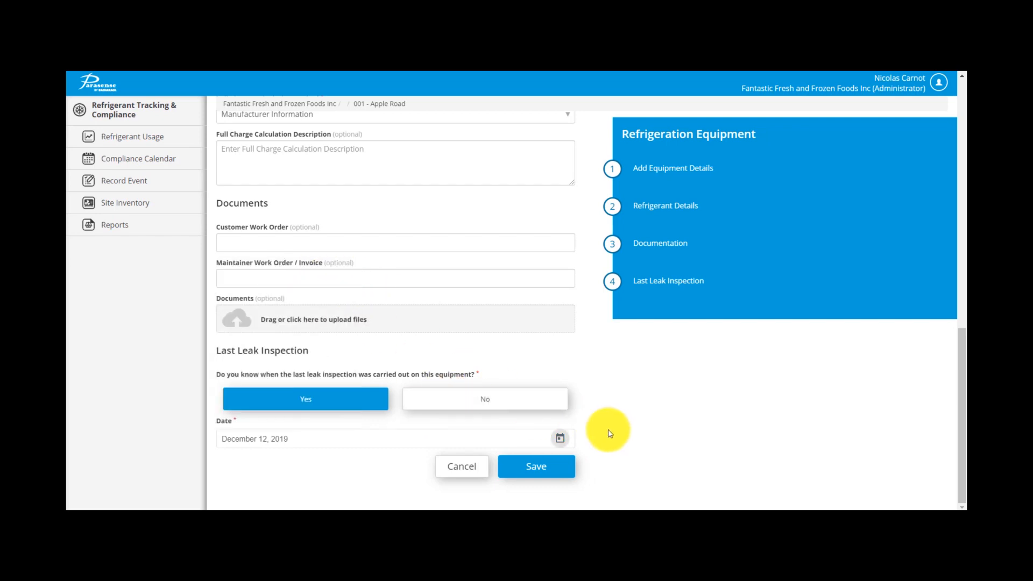
# Save and confirm Rack A with No as the answer on its last leak inspection, and start another refrigeration equipment entry
pyautogui.click(431, 398)
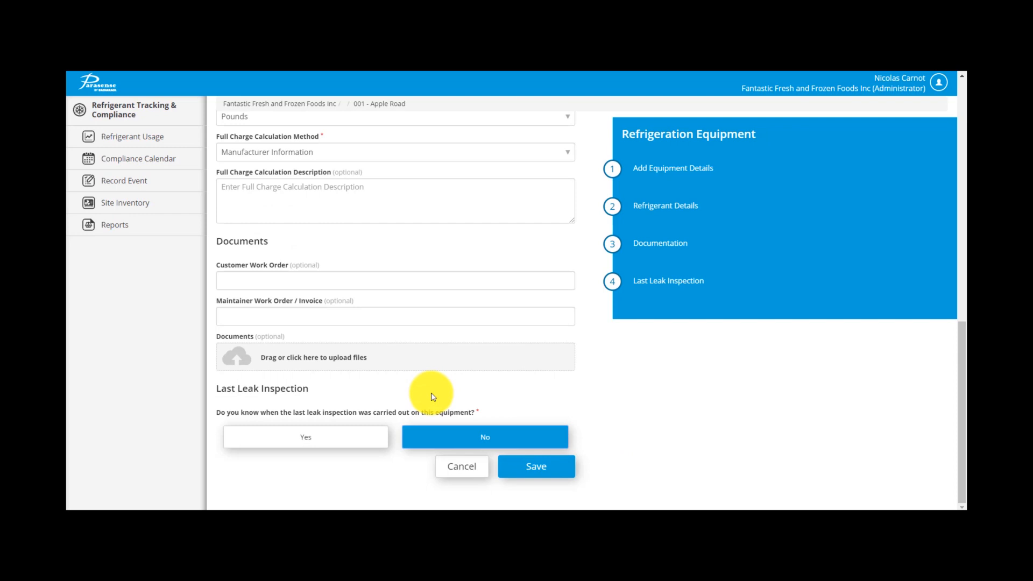
pyautogui.click(522, 473)
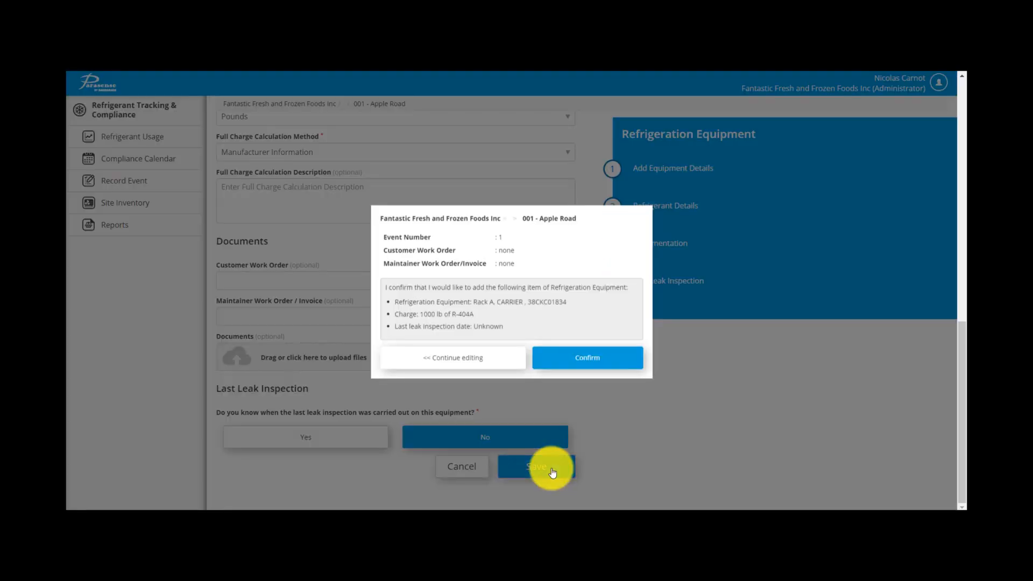
pyautogui.click(575, 360)
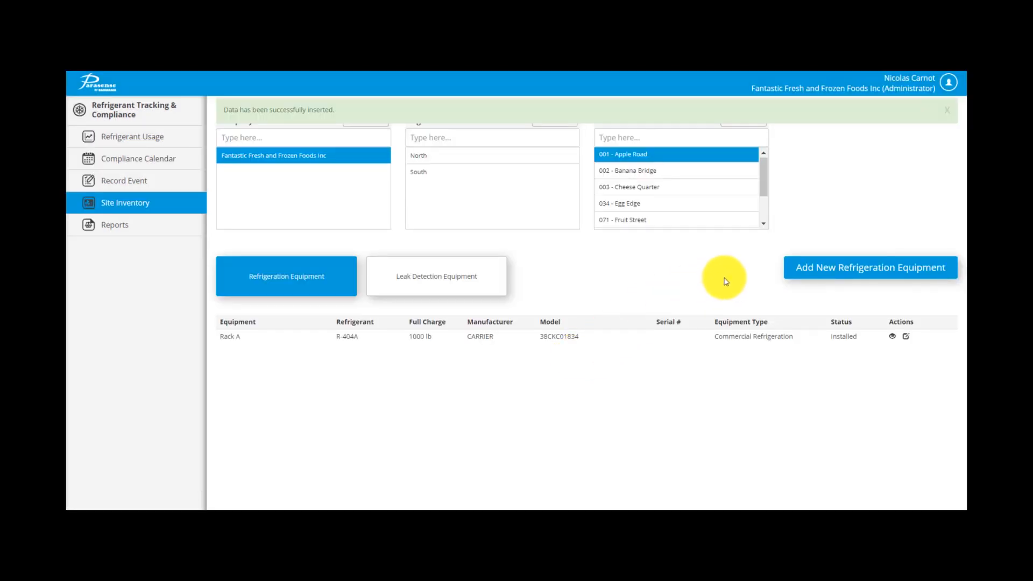
pyautogui.click(816, 270)
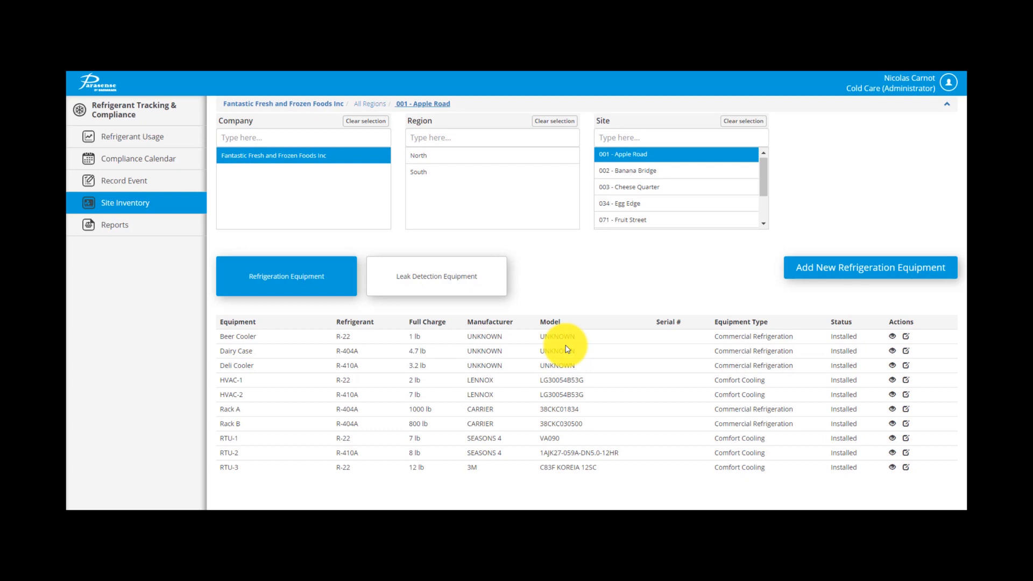
# Select the Add Refrigerant procedure for recording an event at Apple Road and look through the site's equipment list
pyautogui.click(149, 182)
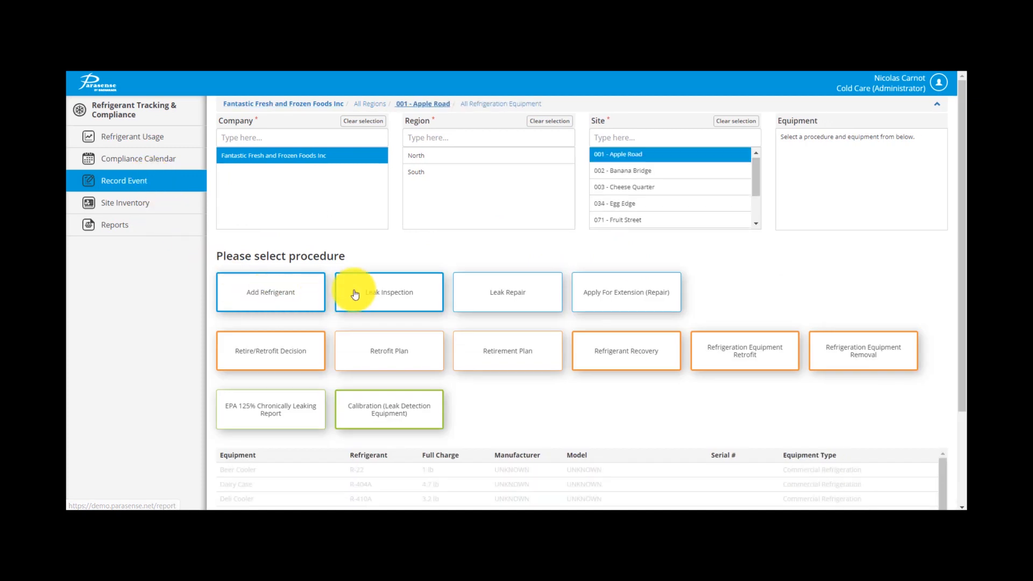
pyautogui.click(316, 299)
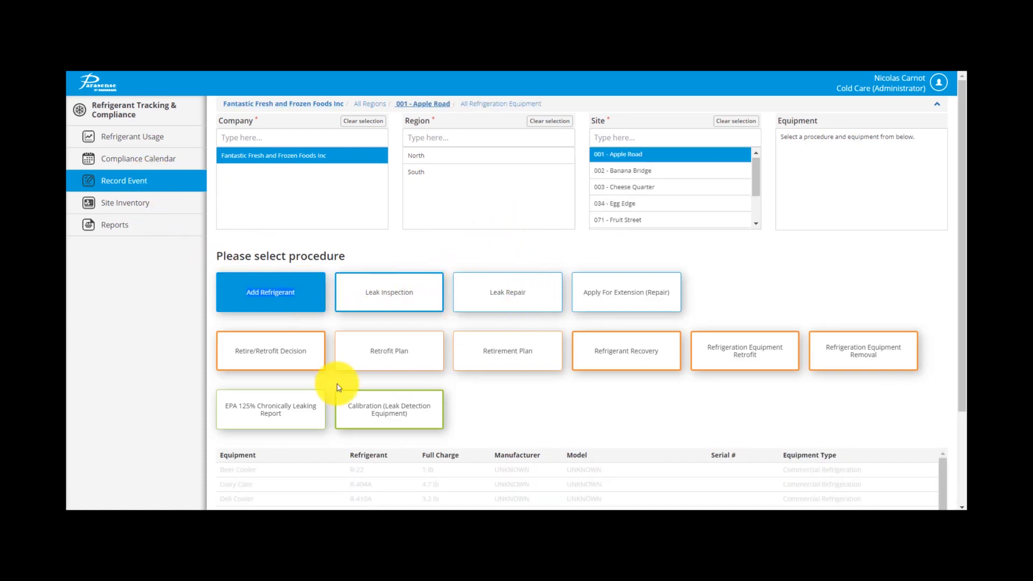
pyautogui.scroll(-2, 376, 483)
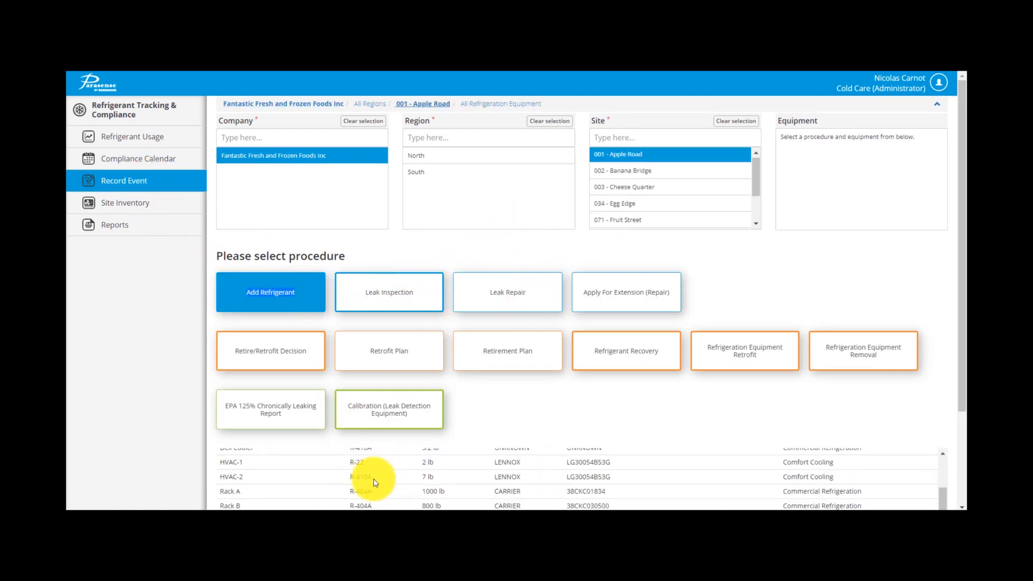
pyautogui.scroll(2, 375, 483)
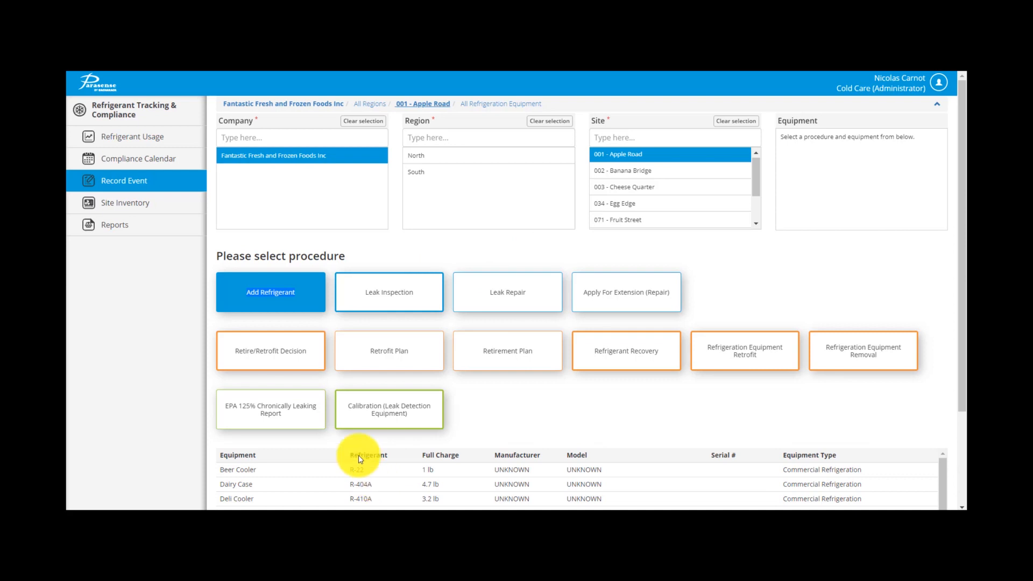
# View Apple Road's compliance calendar and the refrigerant usage of its Beer Cooler and HVAC-1
pyautogui.click(156, 164)
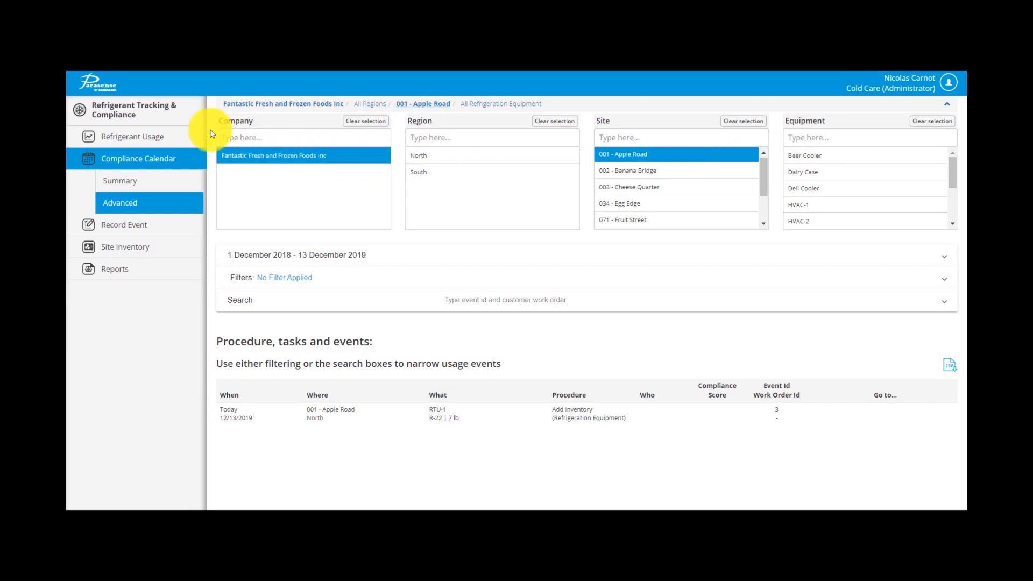
pyautogui.click(197, 139)
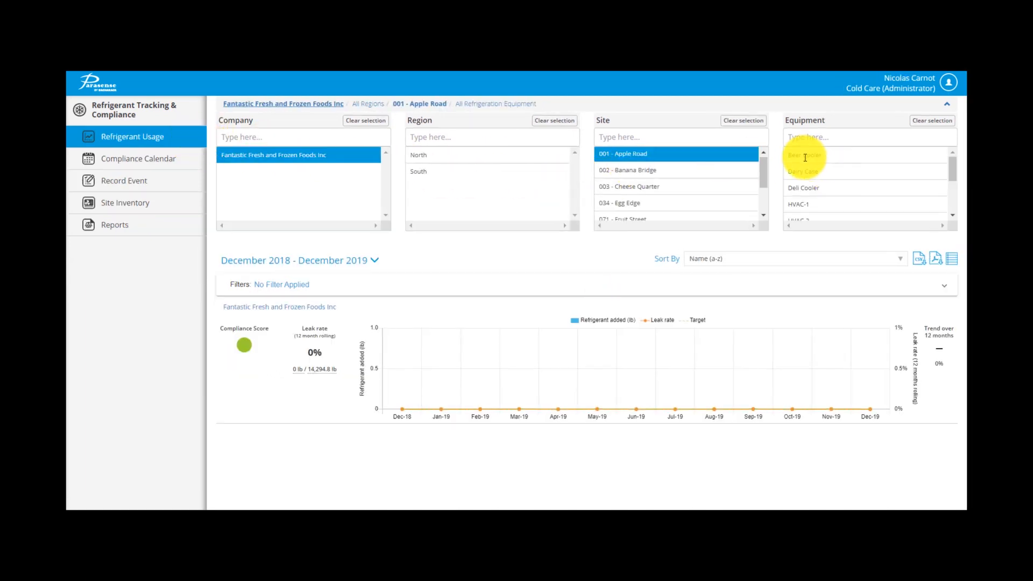
pyautogui.click(805, 156)
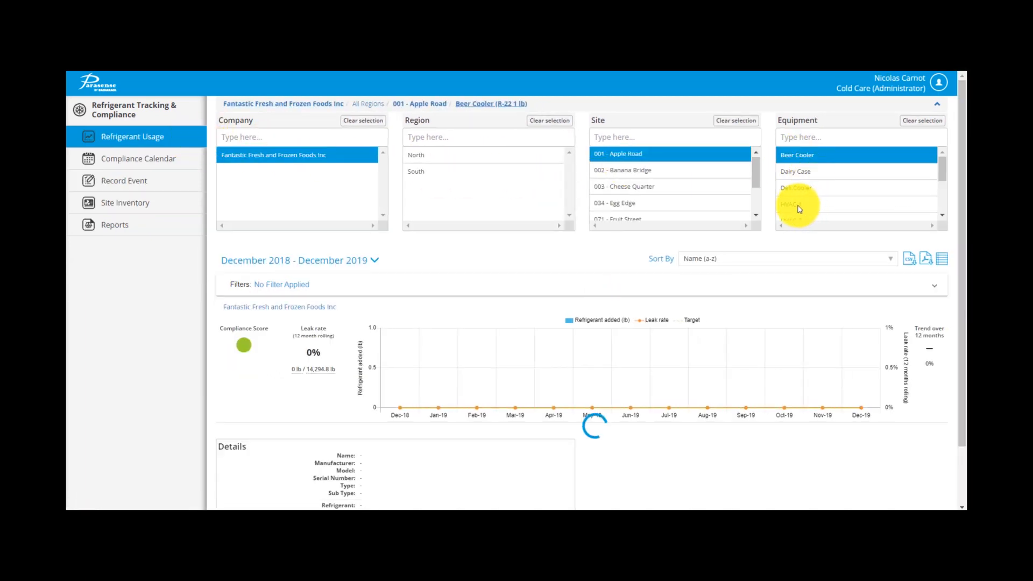
pyautogui.click(799, 205)
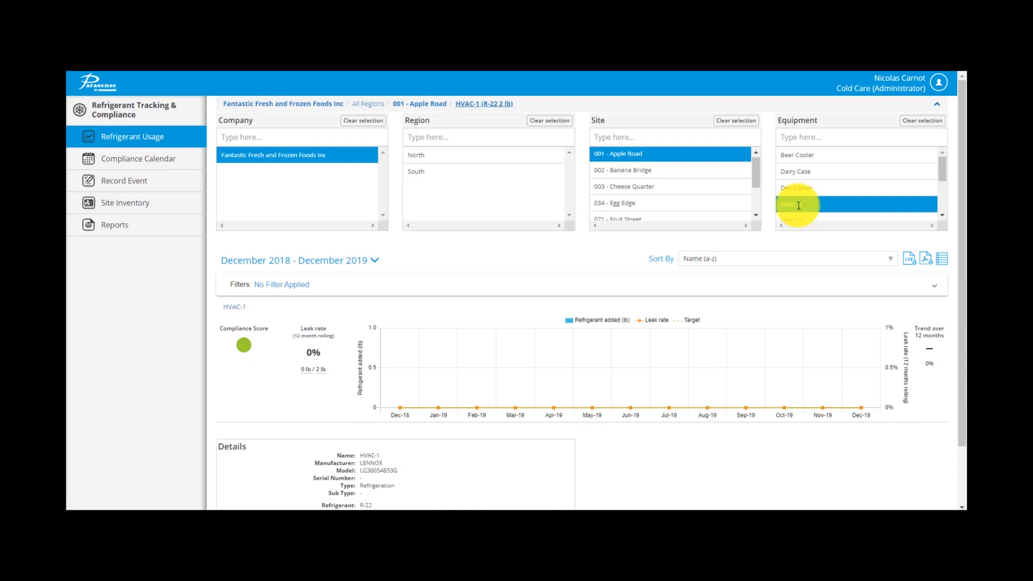